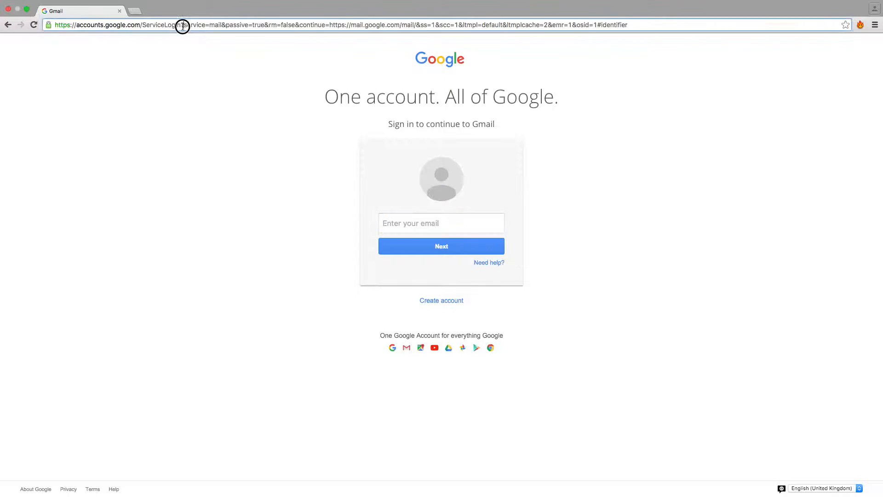
text(www.)
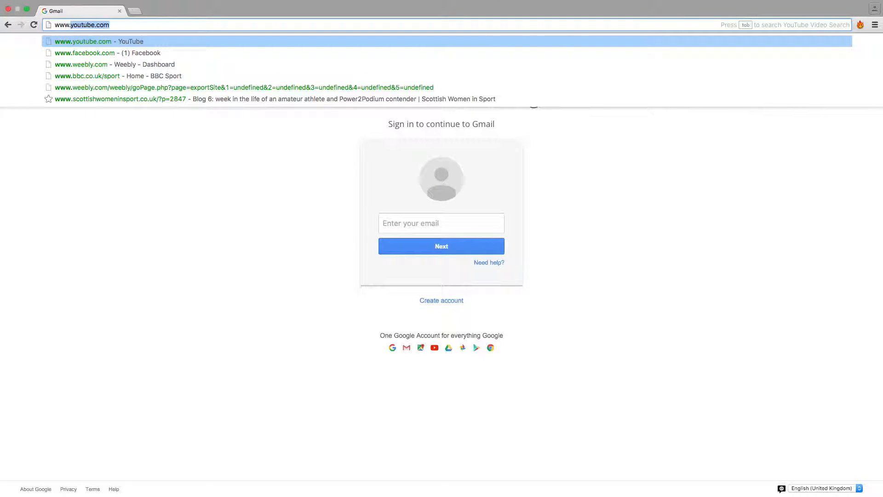
text(sunshineradioiow)
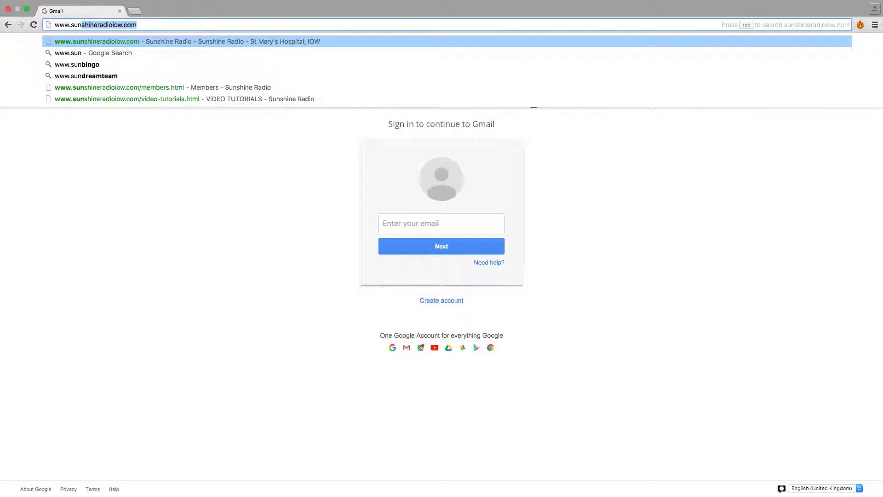
key(Return)
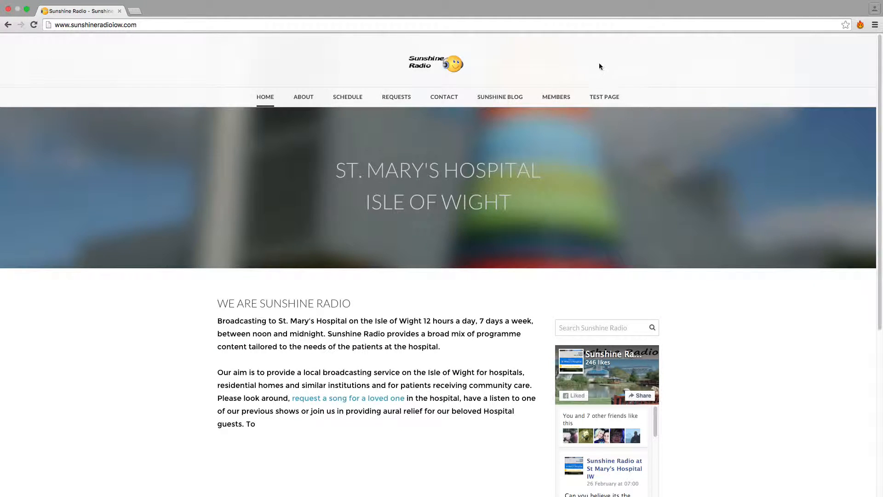
click(557, 100)
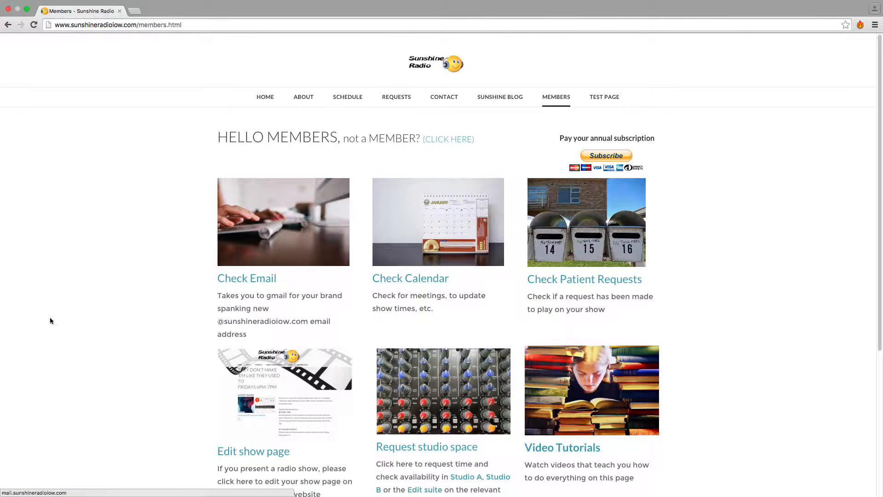
scroll(198, 317, down, 5)
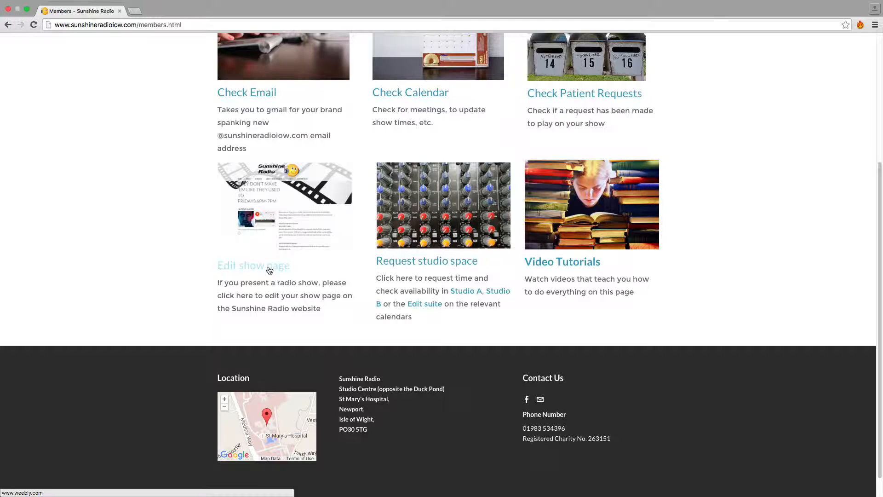
click(270, 270)
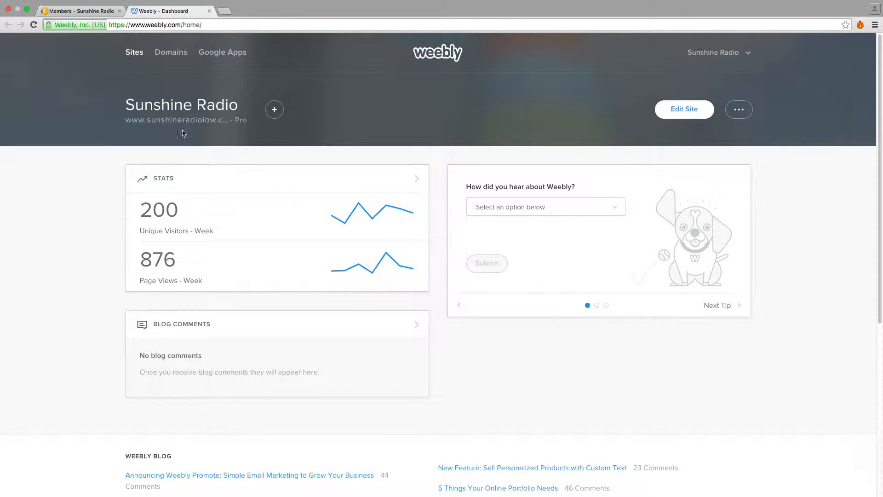
click(210, 11)
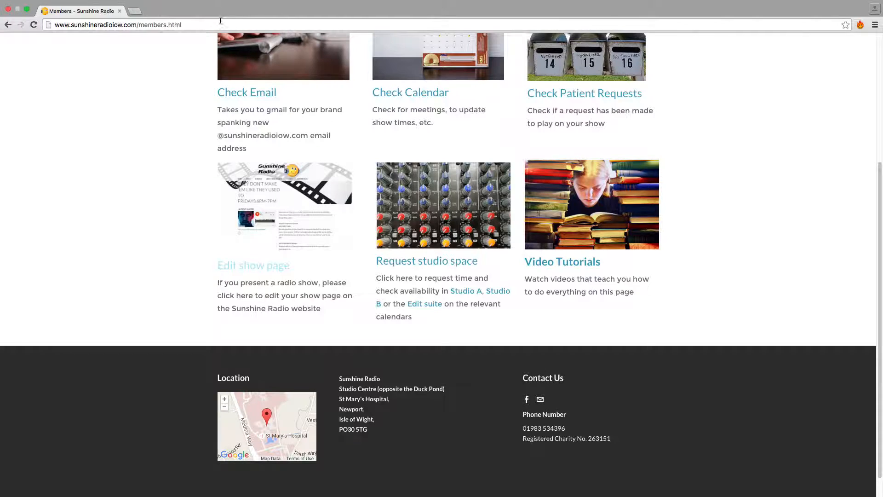
scroll(193, 203, up, 3)
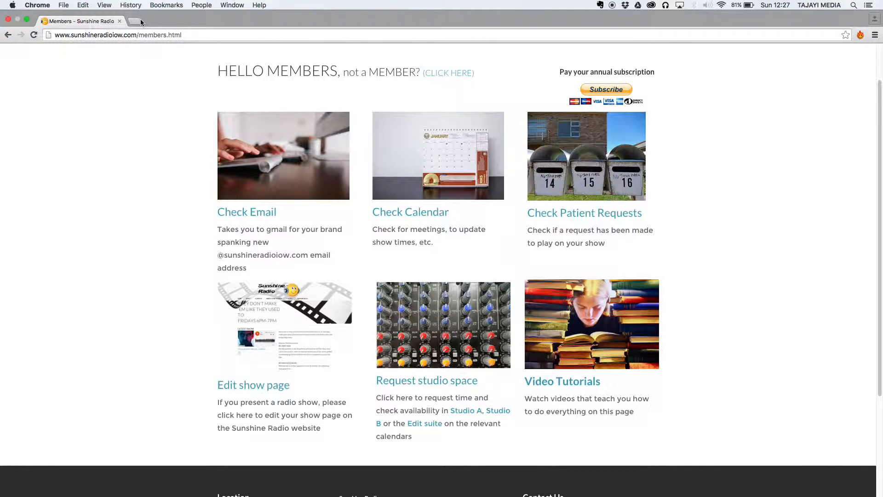
Follow the Check Email link and sign in to Gmail with the member's Sunshine Radio e-mail address and account password.
click(258, 208)
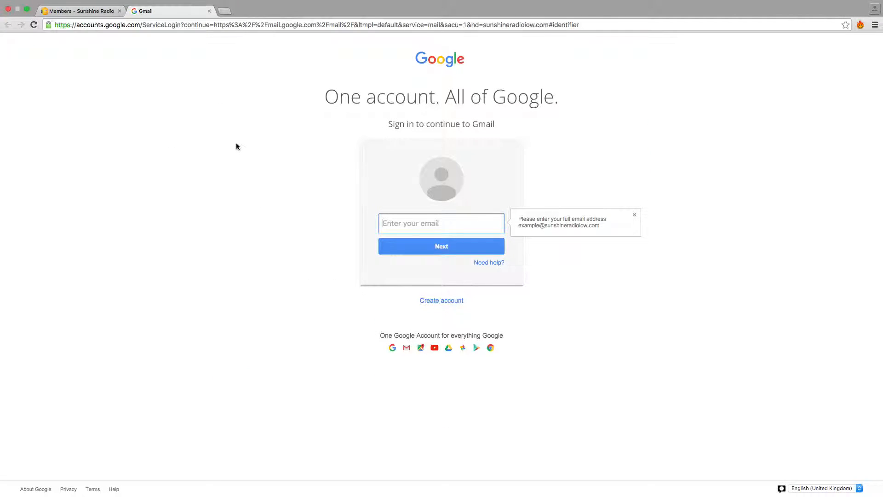
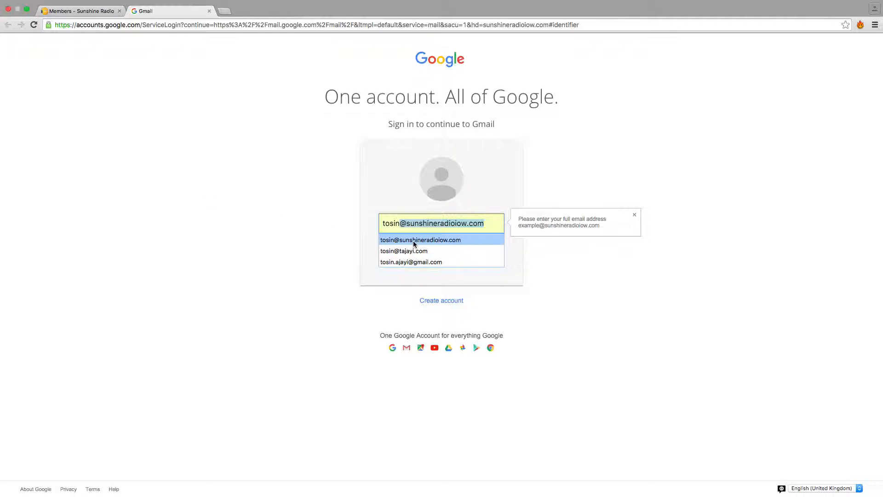
click(413, 240)
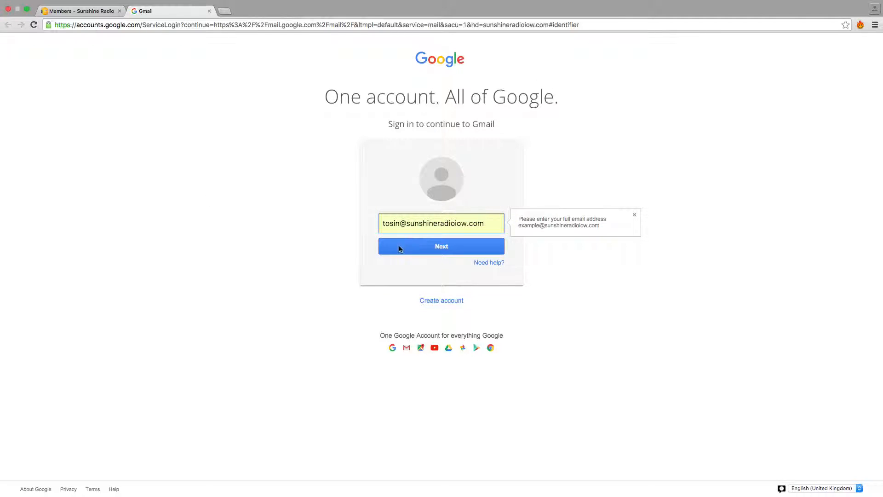
click(427, 243)
text(•)
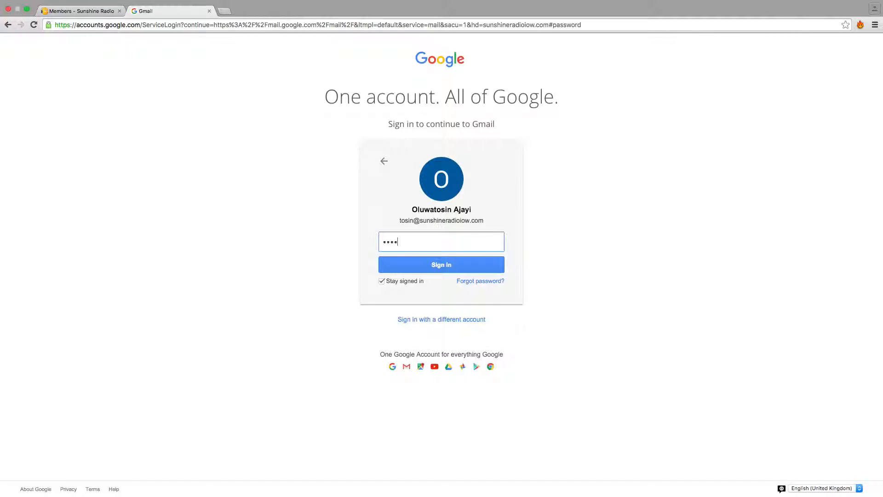
text(•••••••)
key(Return)
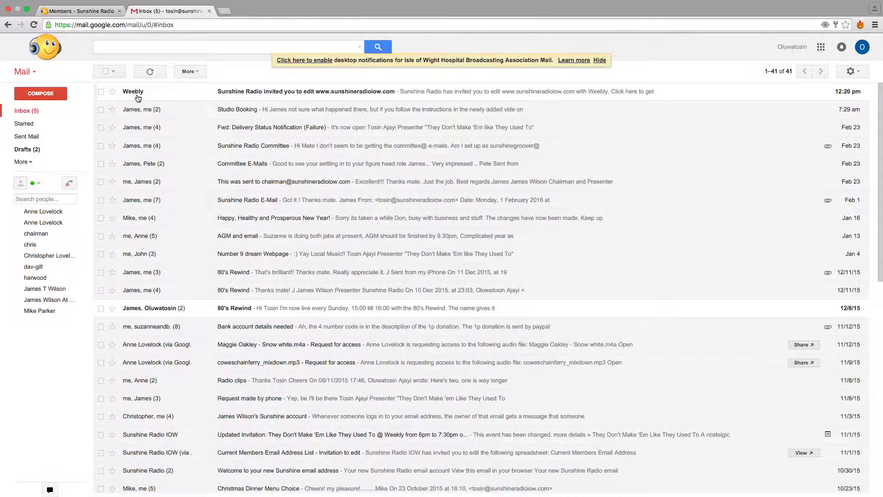
click(245, 92)
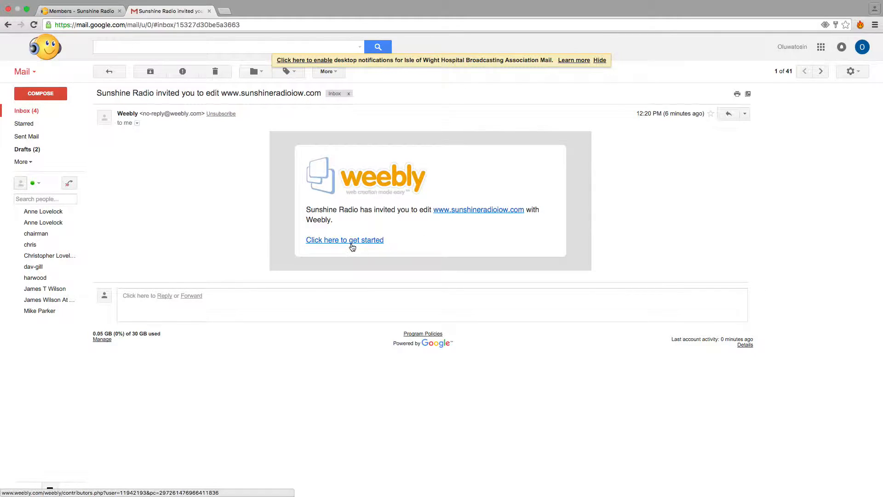
click(351, 244)
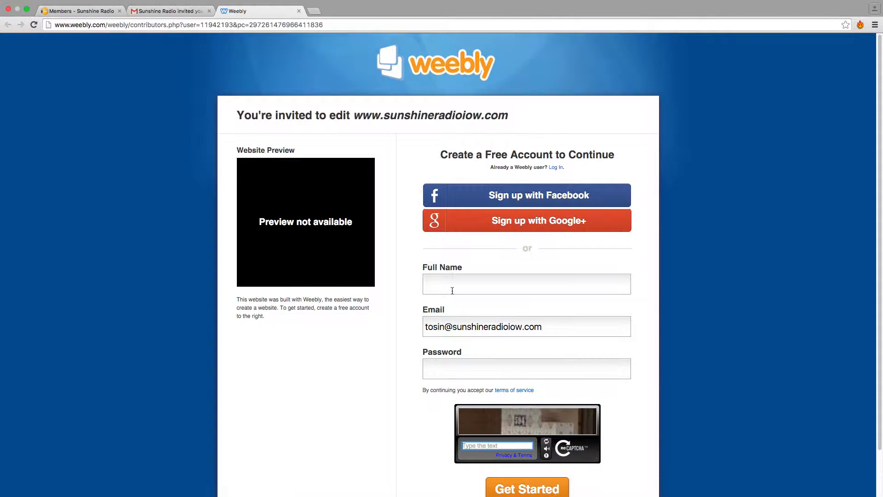
Create the free Weebly account by filling in the full name, account password and CAPTCHA text, and submit the form.
scroll(474, 327, down, 1)
click(451, 275)
mouse_move(591, 476)
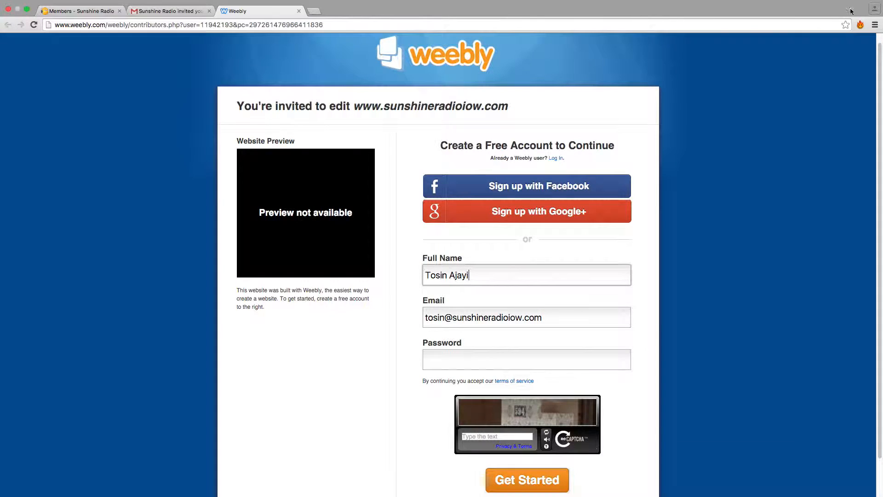
click(507, 357)
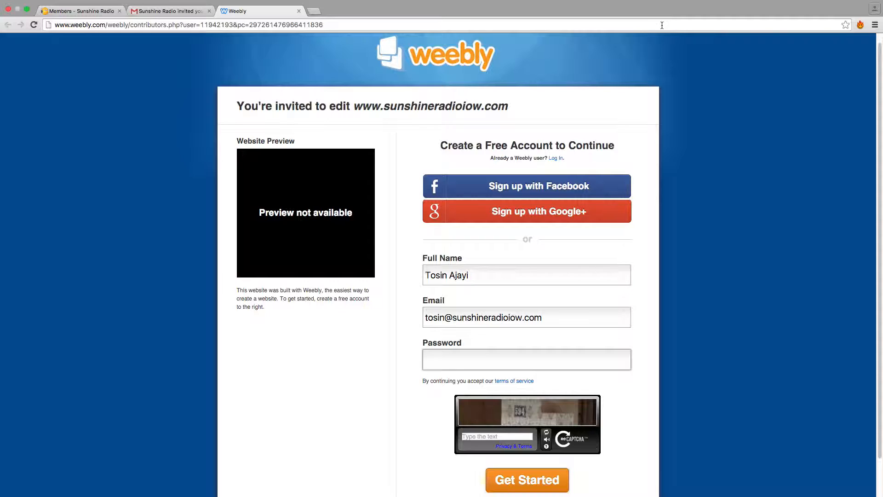
text(••••••••)
click(494, 437)
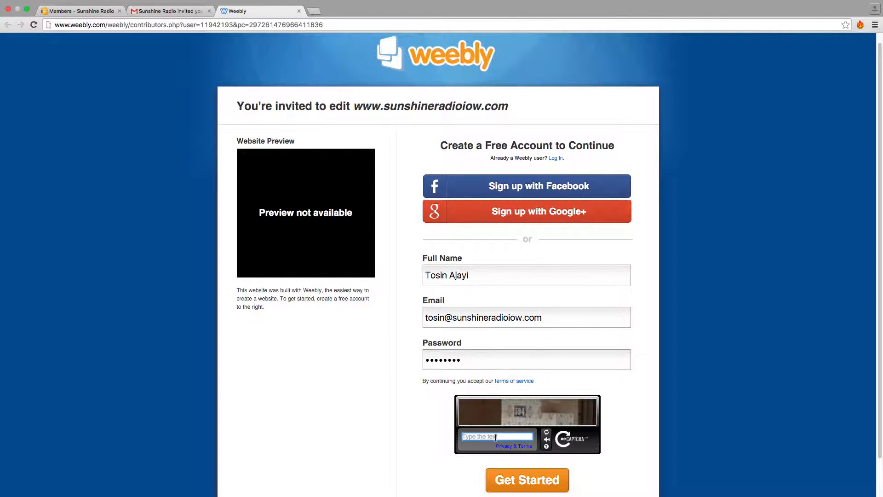
text(594)
click(510, 480)
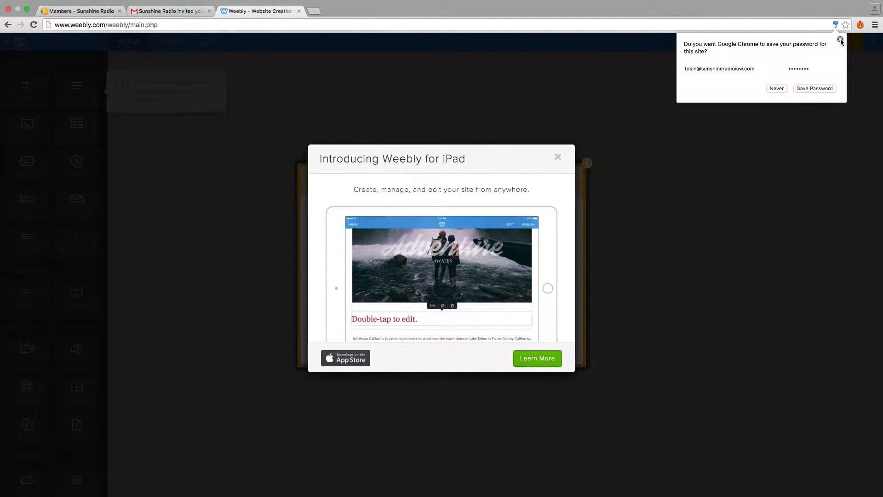
Dismiss the save-password prompt and the Weebly for iPad introduction, and choose Test page as the page to edit.
click(840, 41)
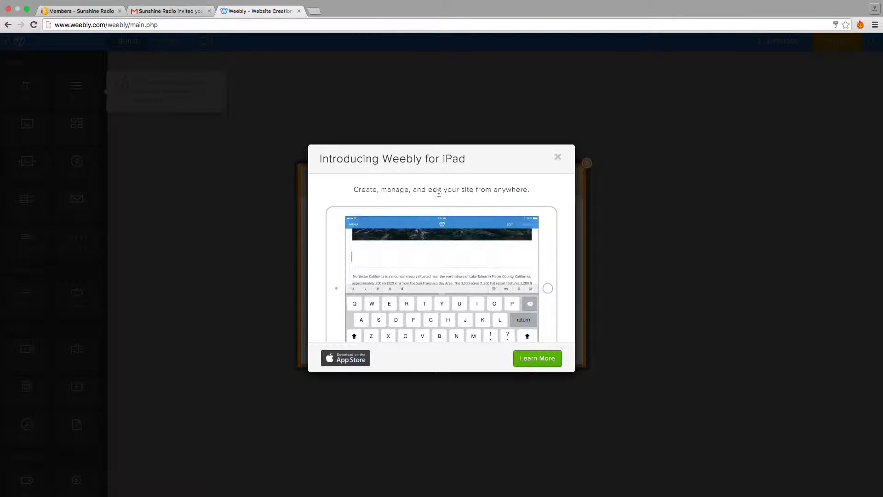
click(558, 161)
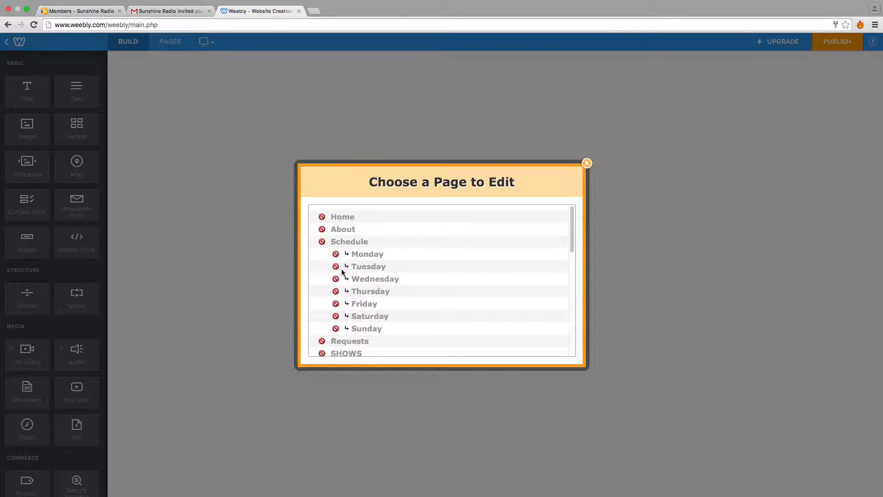
scroll(346, 276, down, 1)
scroll(346, 276, down, 5)
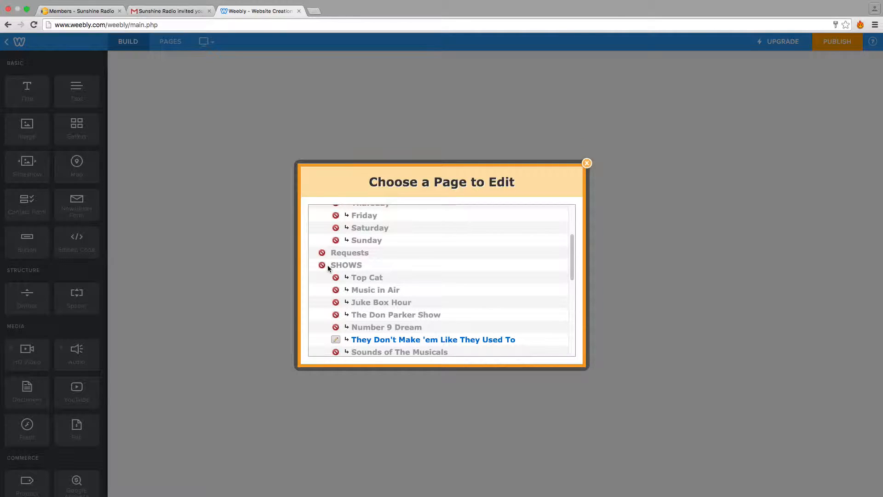
scroll(334, 266, down, 1)
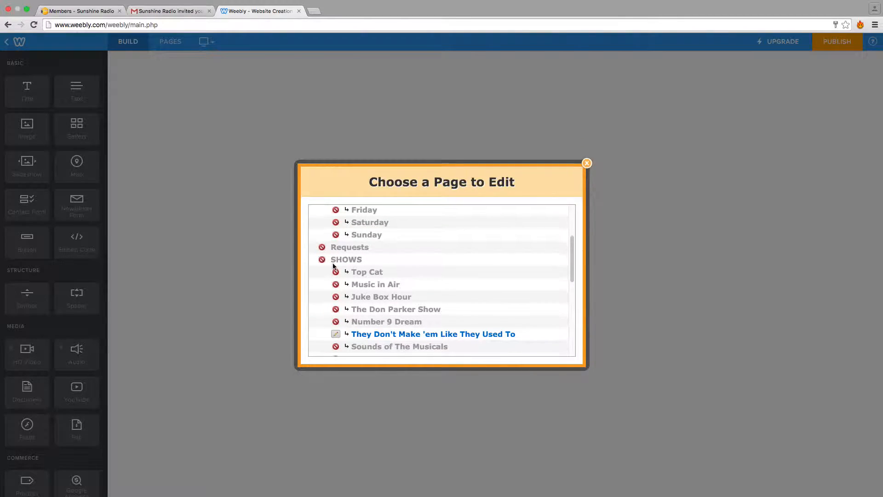
scroll(340, 272, down, 3)
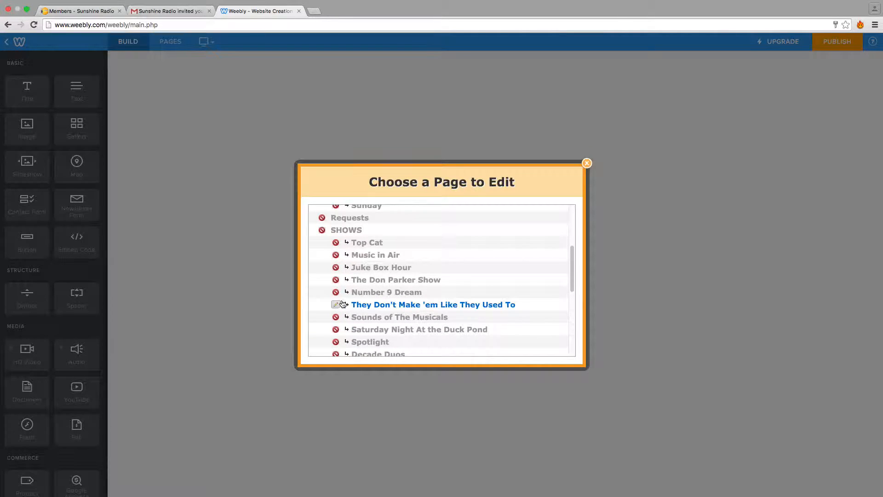
scroll(343, 303, down, 10)
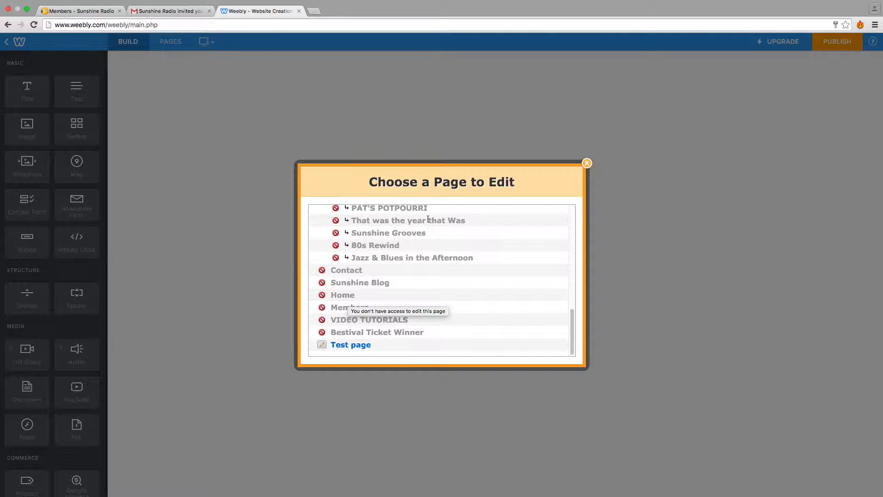
click(352, 348)
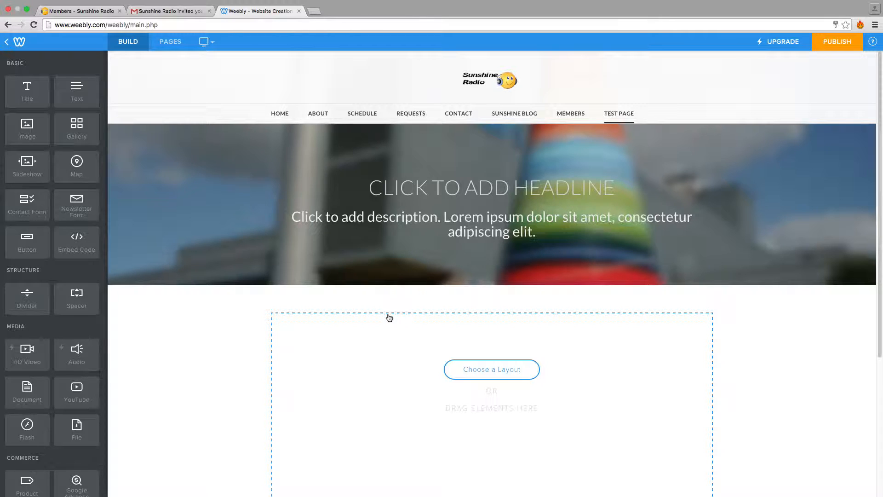
Look over the empty Test page, and bring up the list of editable pages and choose Test page again.
scroll(406, 312, down, 2)
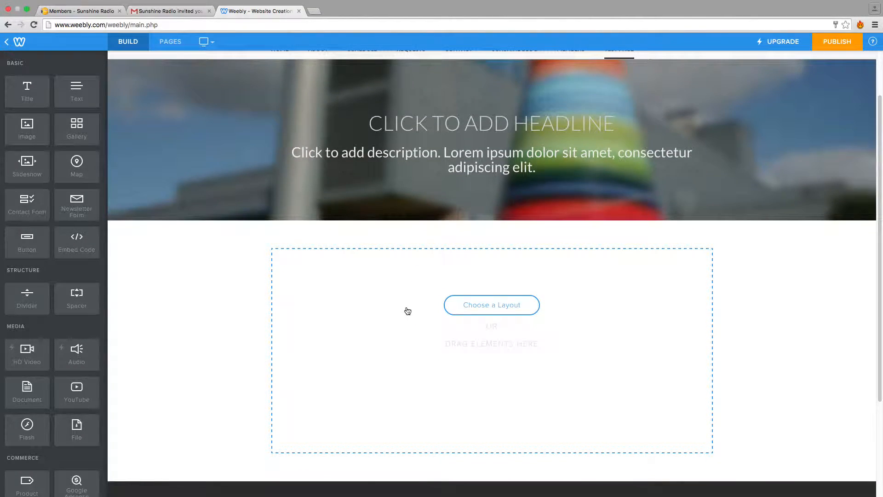
scroll(406, 310, up, 3)
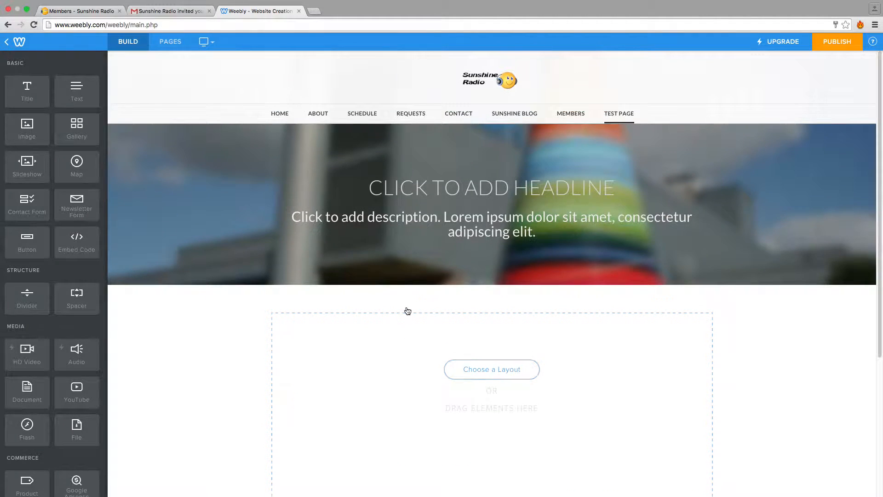
mouse_move(439, 281)
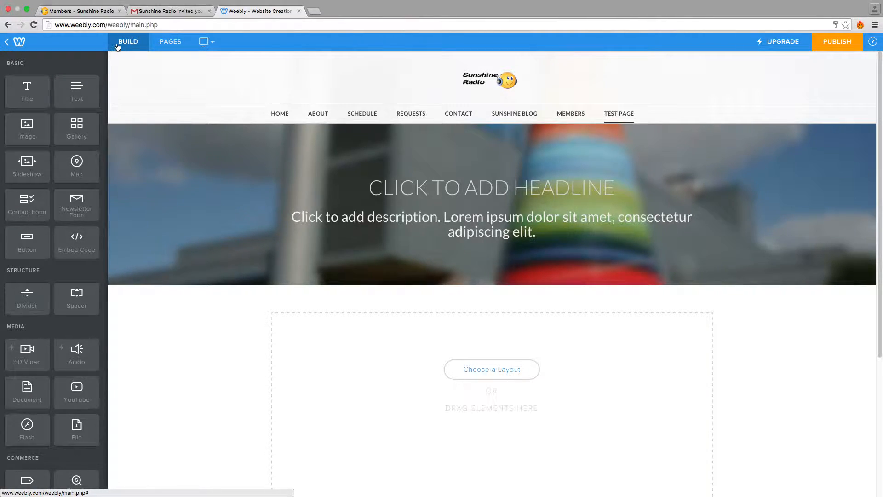
click(168, 43)
scroll(387, 276, down, 10)
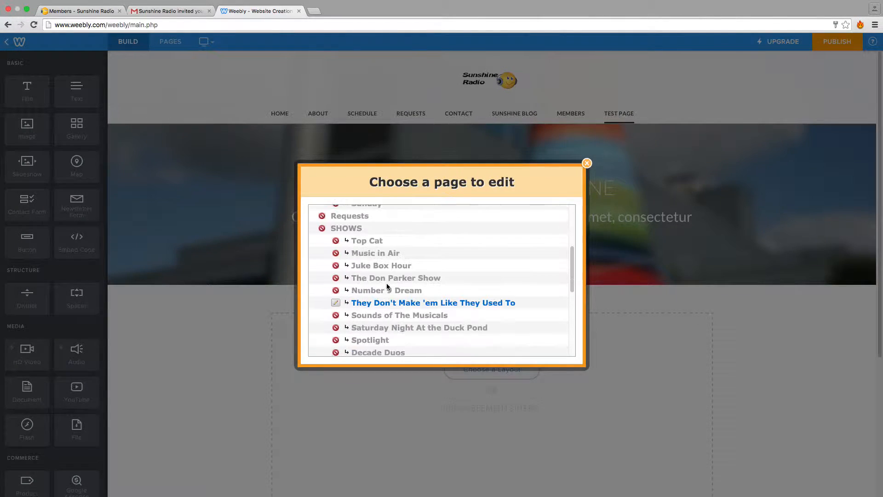
scroll(384, 282, down, 4)
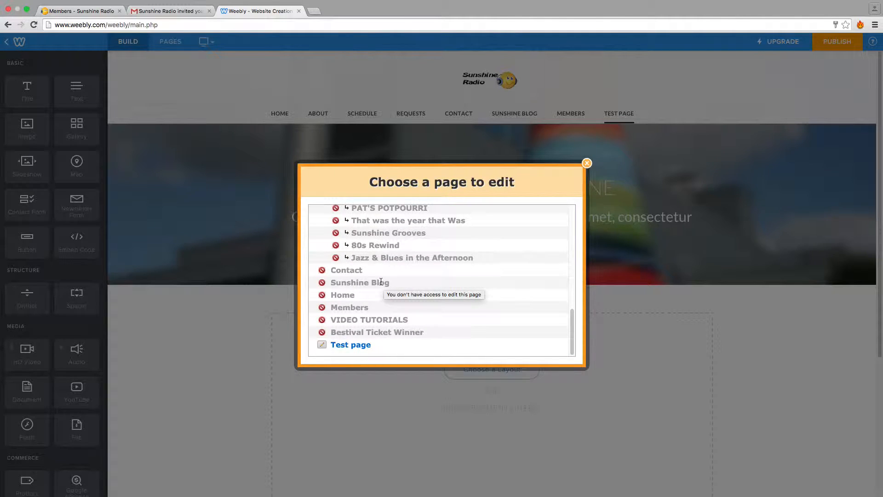
click(356, 348)
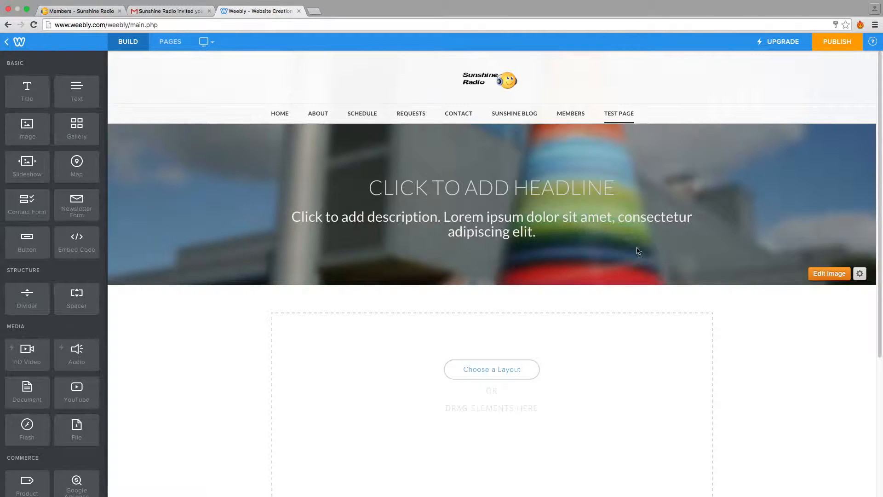
Replace the header's placeholder headline on the Test page with "THIS IS A TEST".
click(604, 187)
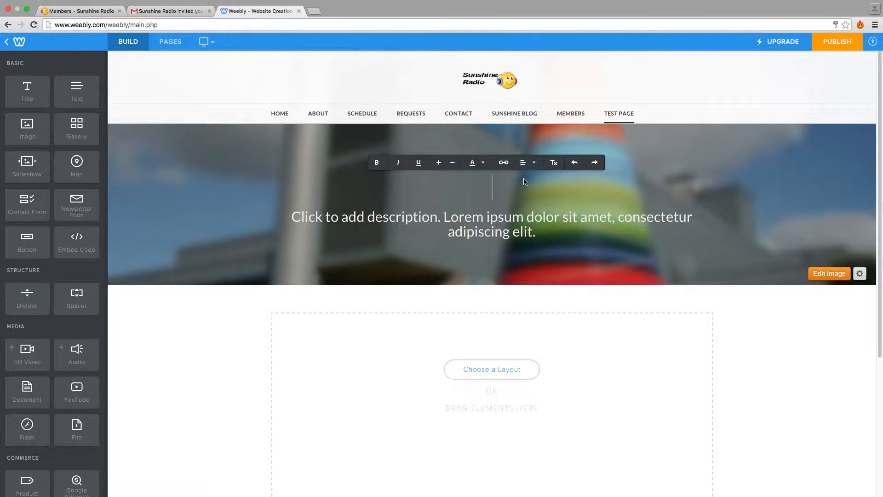
text(THI)
key(BackSpace)
text(S IS A TEST)
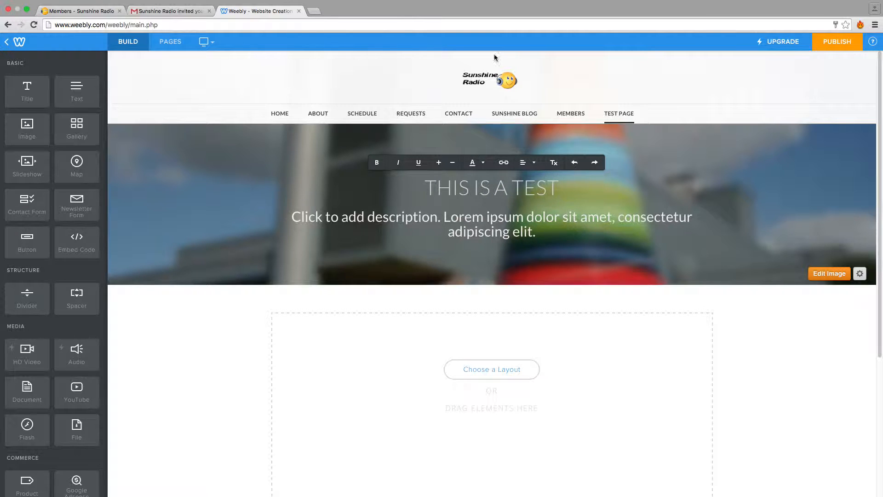
Open the header's placeholder description for editing.
click(648, 220)
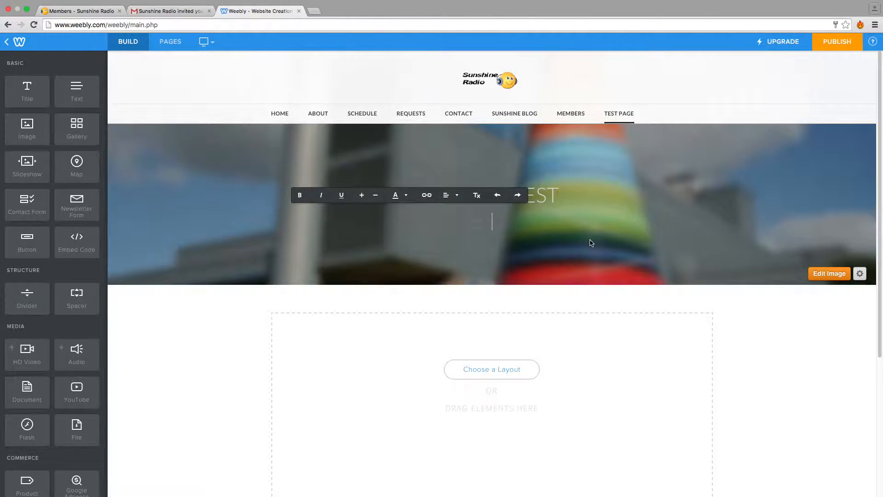
click(682, 221)
click(536, 237)
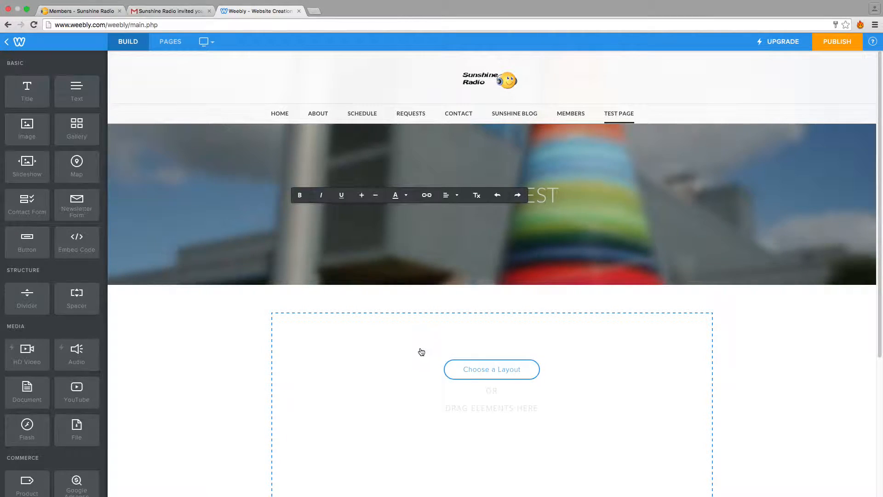
Open the layout chooser for the Test page's content area and examine the available Home layouts.
scroll(421, 353, down, 3)
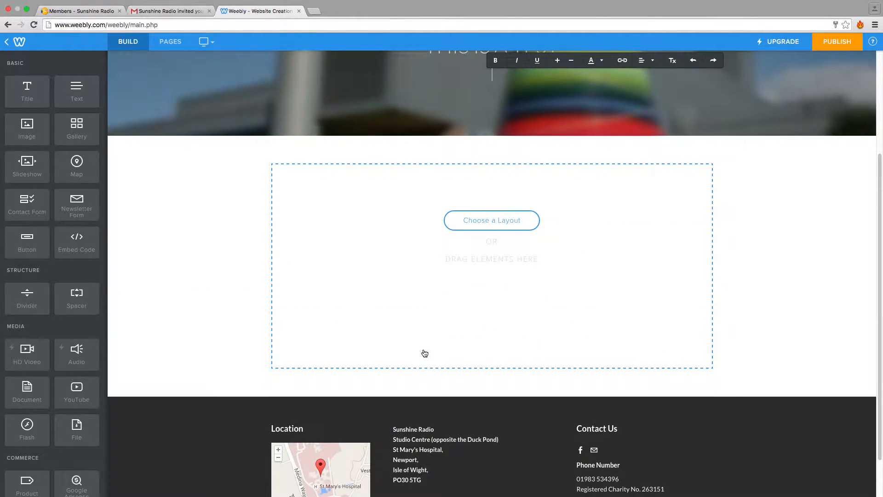
click(484, 224)
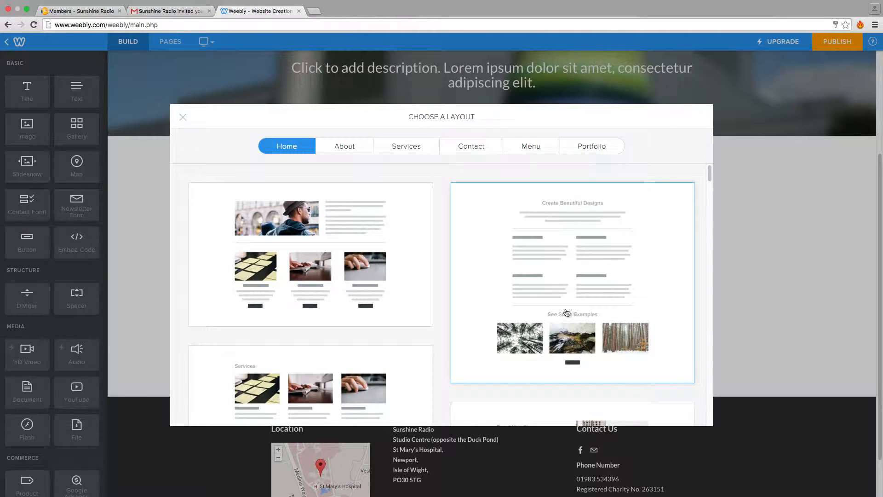
scroll(331, 341, down, 3)
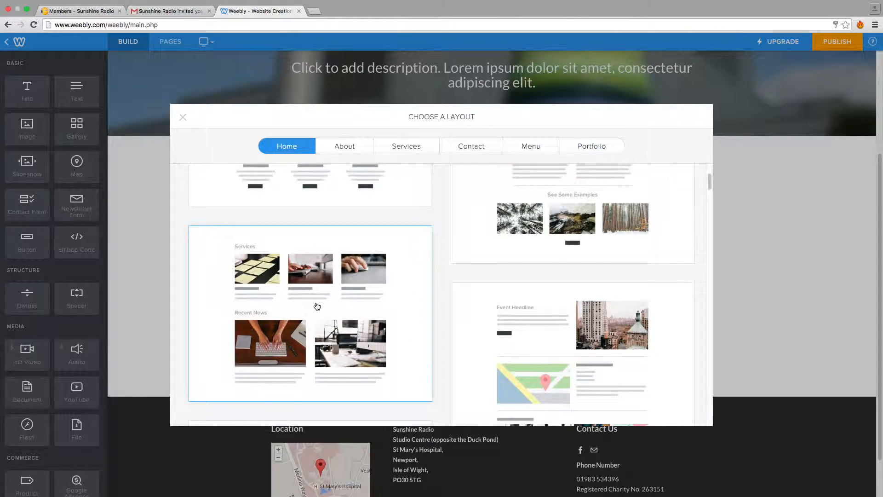
scroll(322, 309, down, 2)
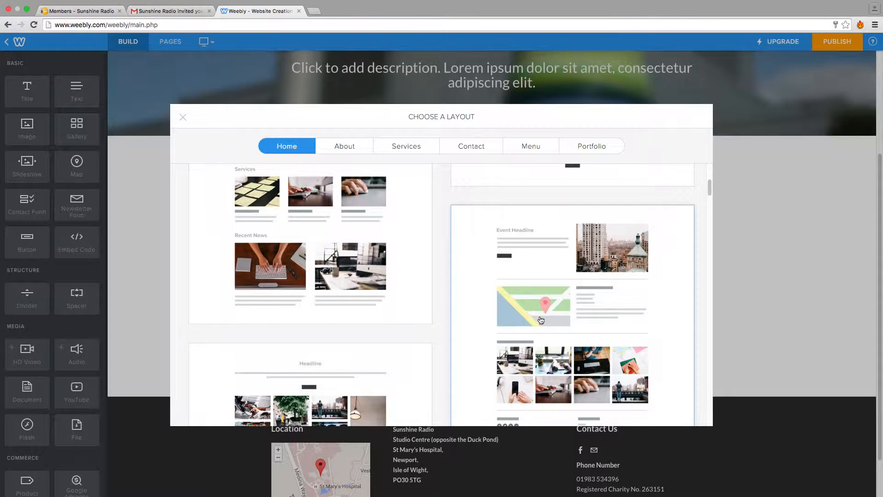
scroll(285, 357, down, 4)
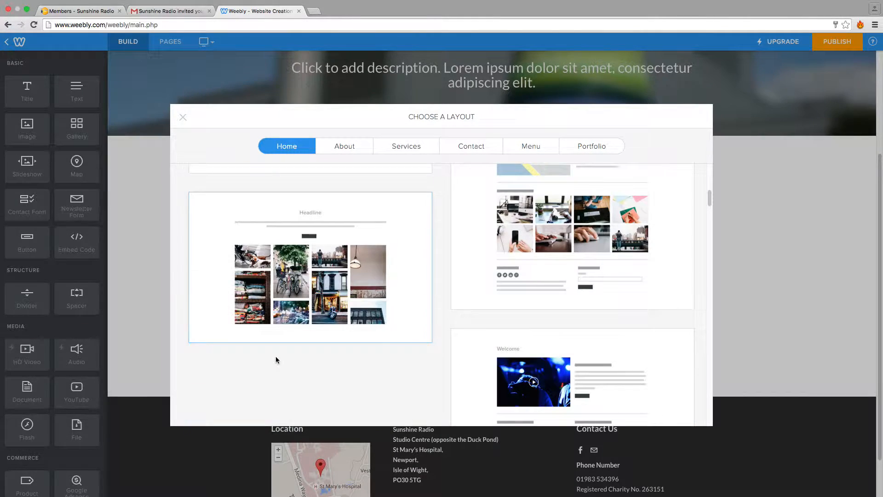
scroll(315, 352, down, 3)
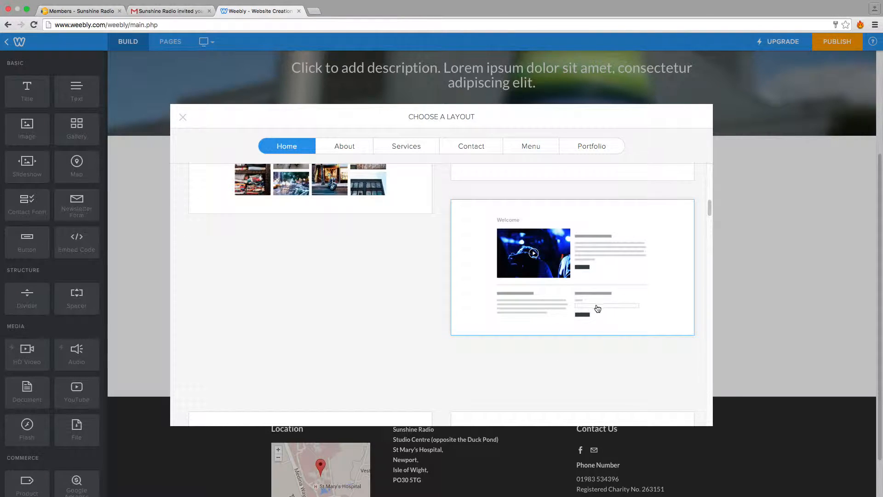
scroll(418, 279, up, 3)
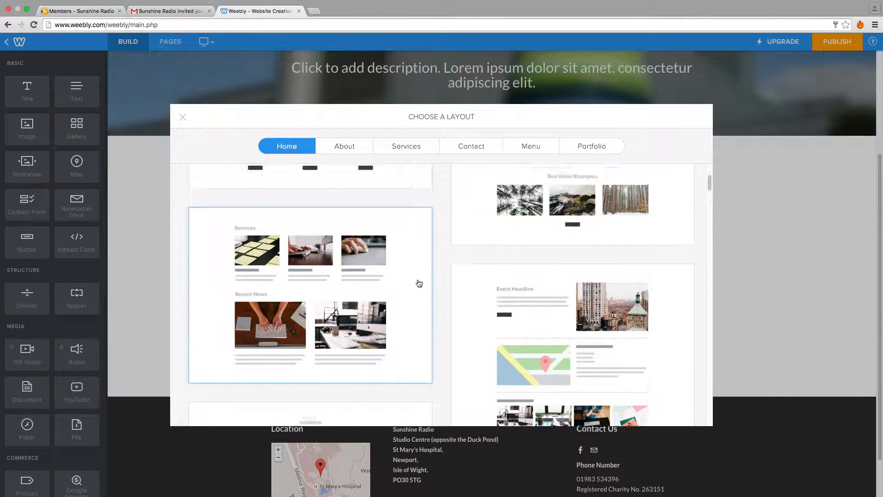
scroll(419, 283, up, 2)
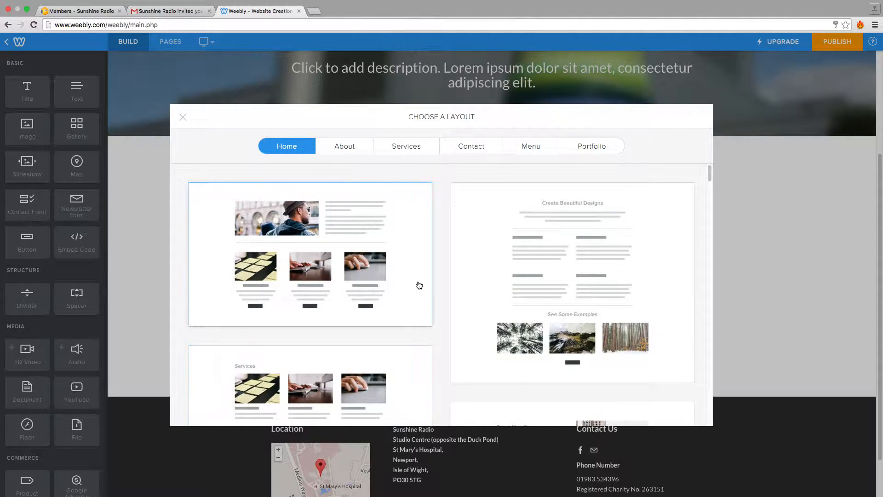
Preview the Home layout with one large photo above three skill columns, discard it and close the layout chooser.
click(347, 229)
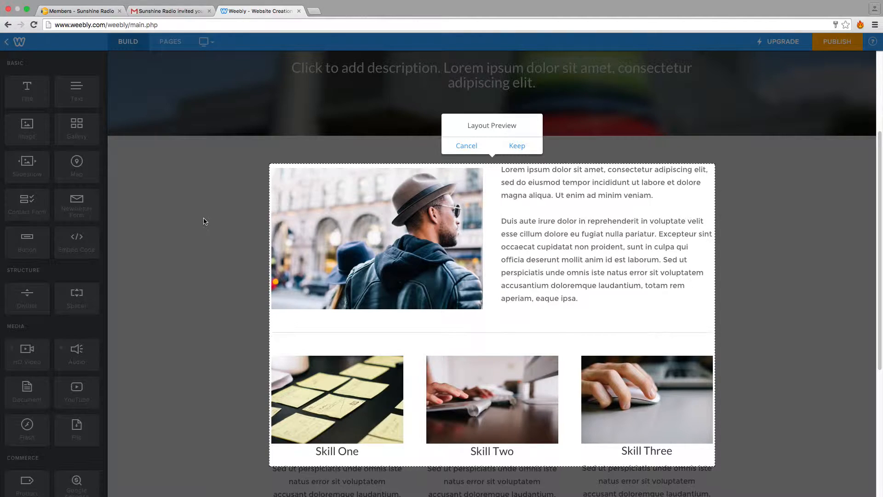
scroll(237, 241, down, 2)
scroll(239, 243, down, 5)
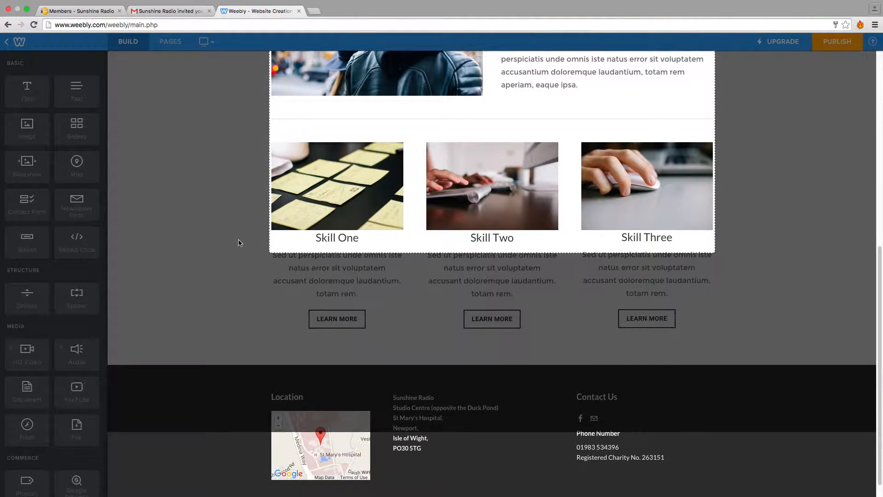
scroll(239, 243, up, 8)
scroll(232, 346, down, 5)
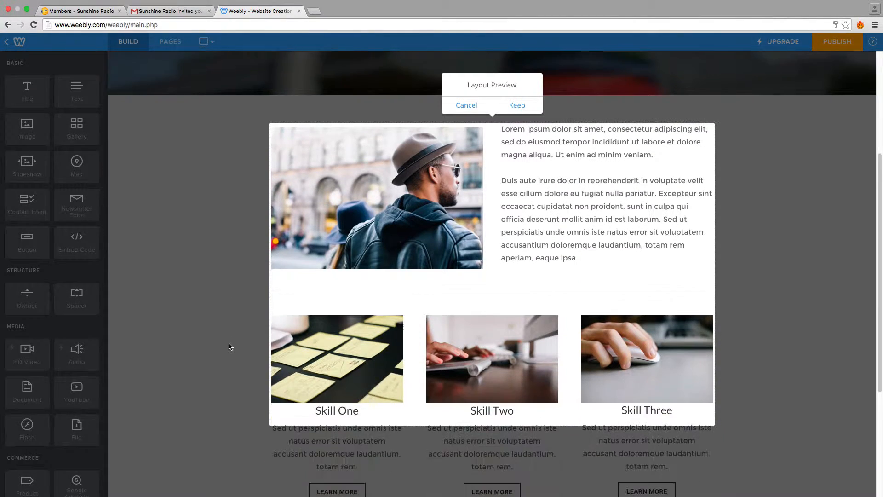
scroll(414, 338, down, 3)
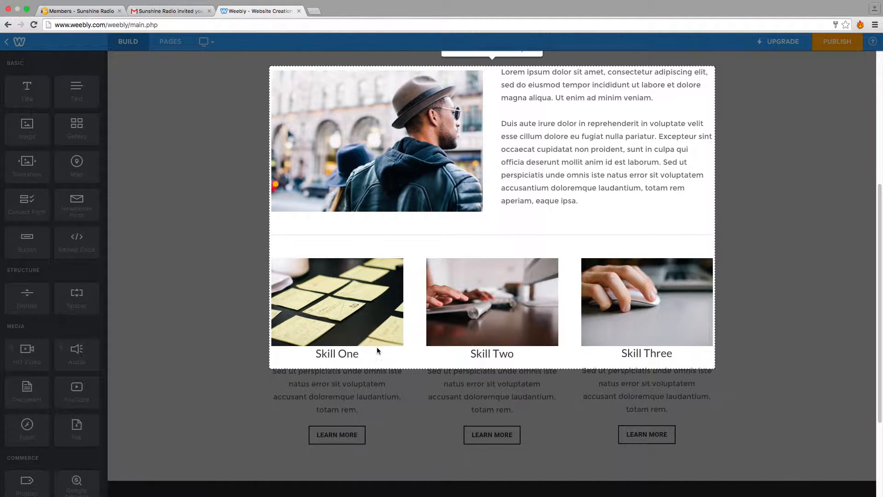
scroll(424, 356, up, 6)
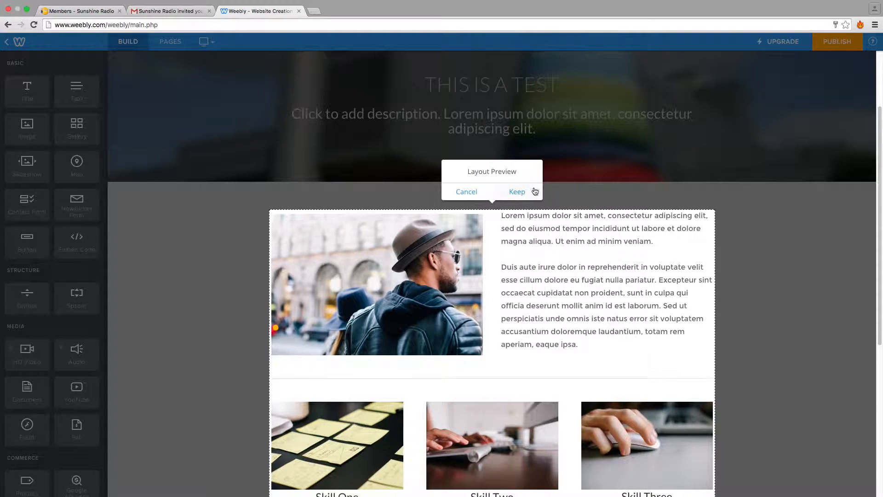
click(467, 193)
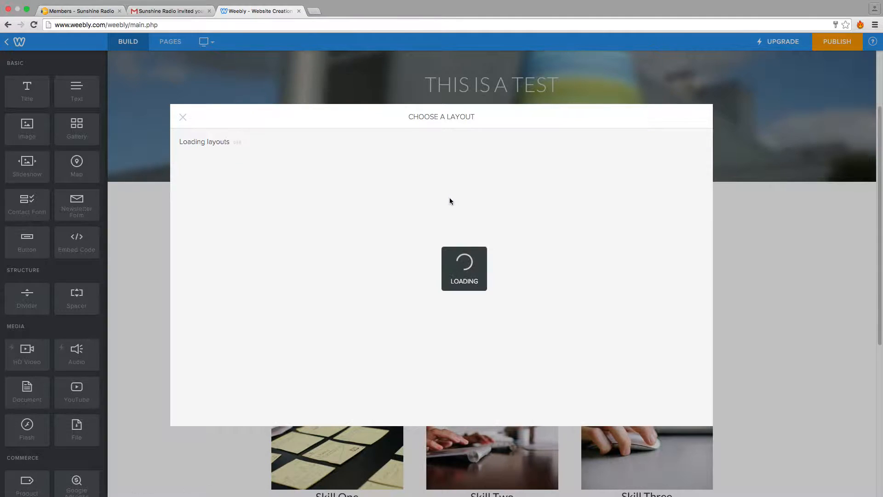
click(183, 118)
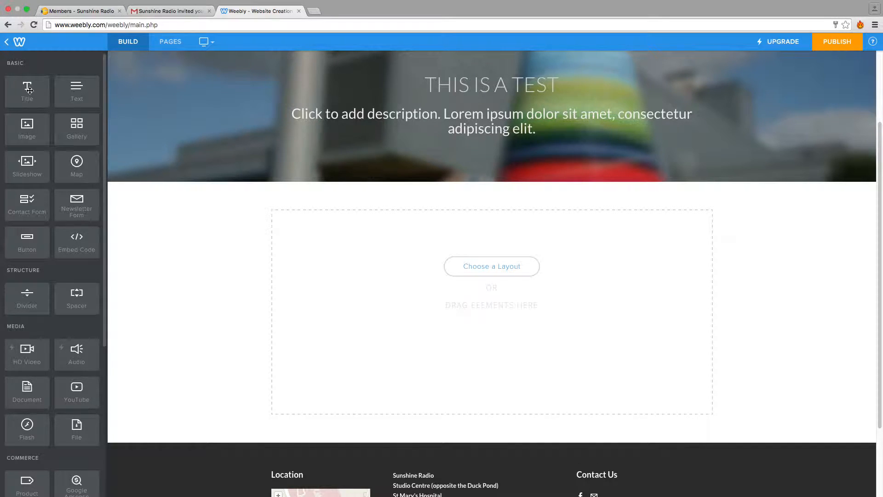
Add a Title element with a Text element beneath it to the content area, and set the title to "Sunshine Radio Users are awesome".
drag(29, 91, 361, 244)
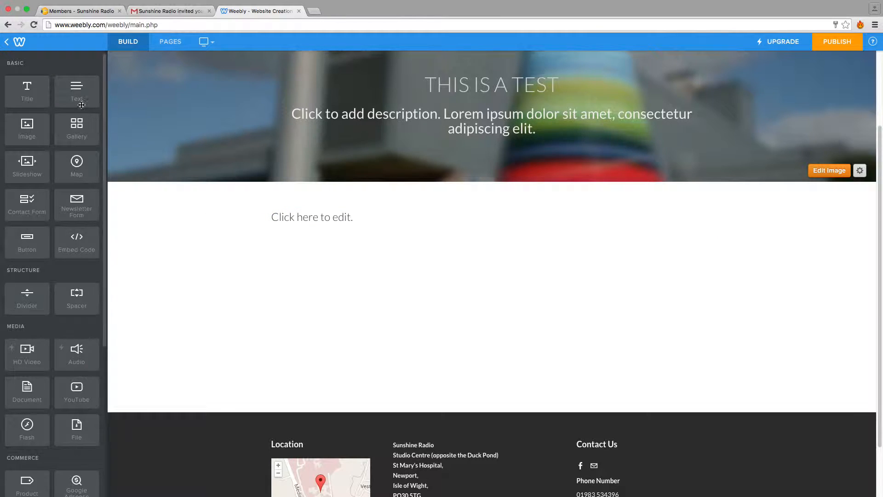
drag(73, 94, 336, 210)
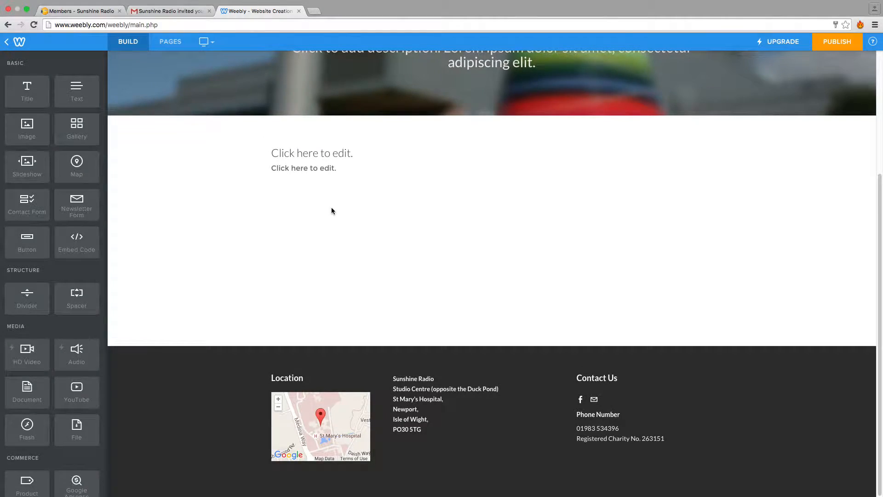
click(361, 152)
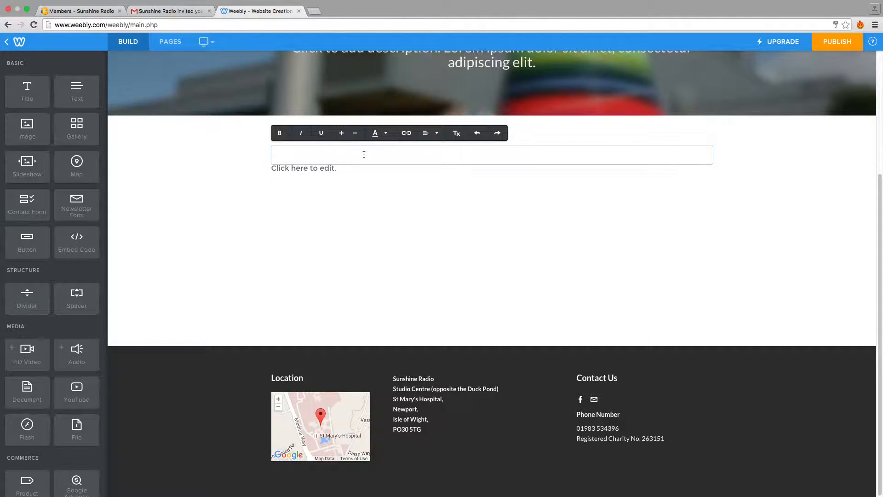
text(Sunshine)
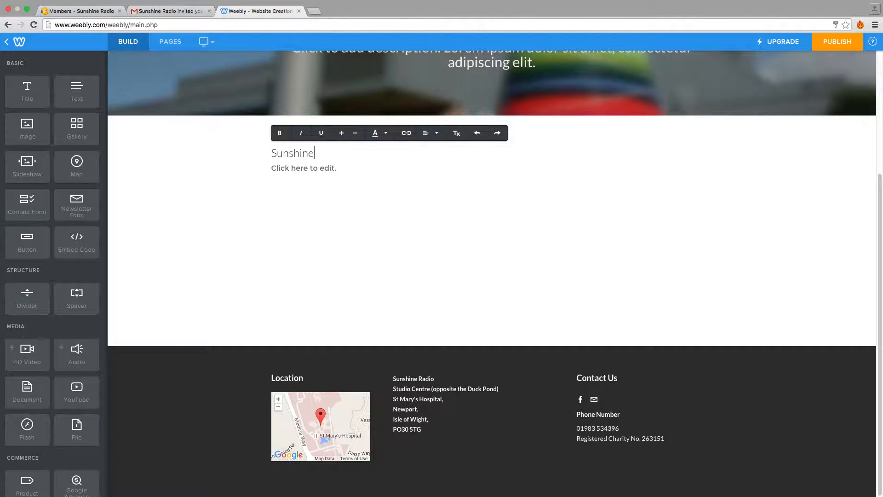
text( Radio Users are awesome)
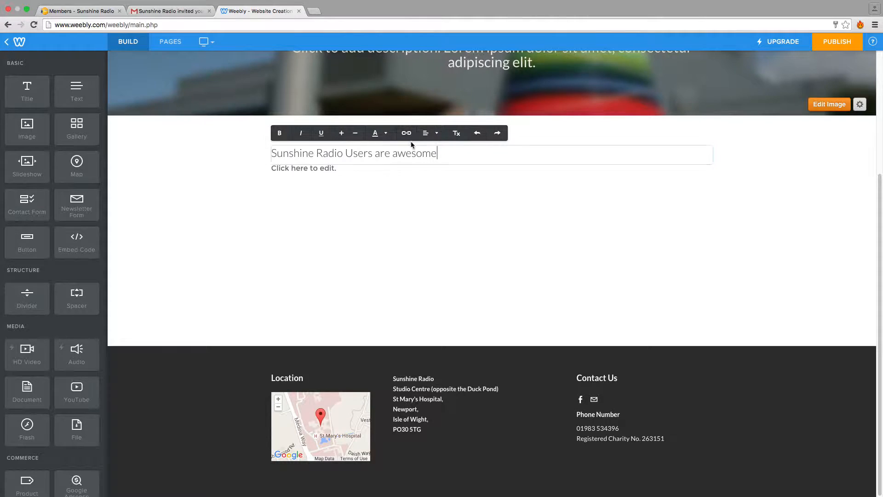
Fill the Text element with "The reason Sunshine radio users rock is because they are watching this video to learn how to use stuff.".
click(349, 169)
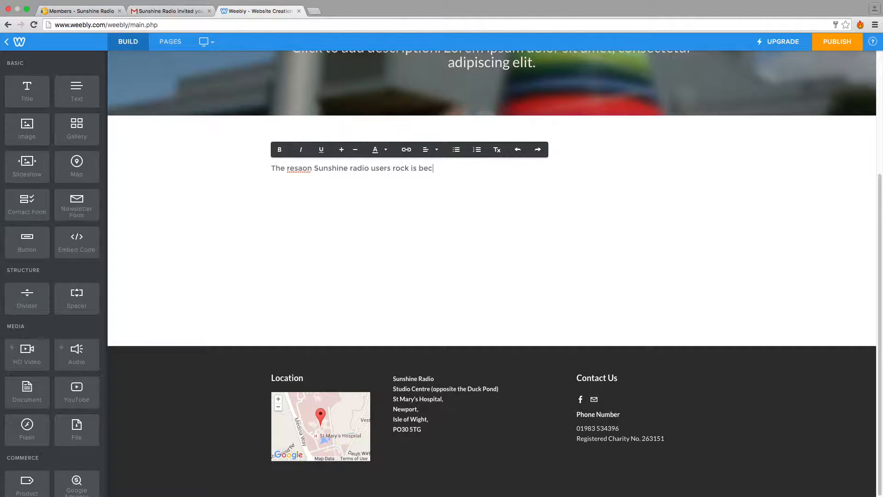
text(hat)
text(ng th)
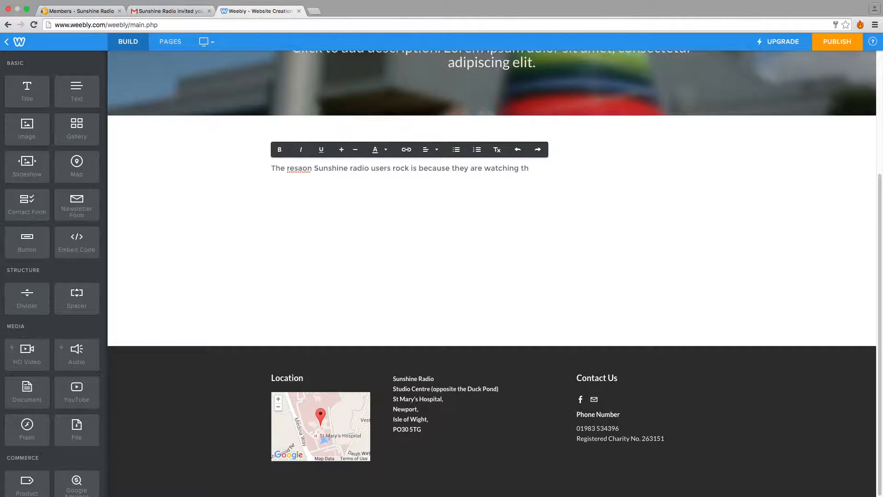
text(is video to learn how to use stuff.)
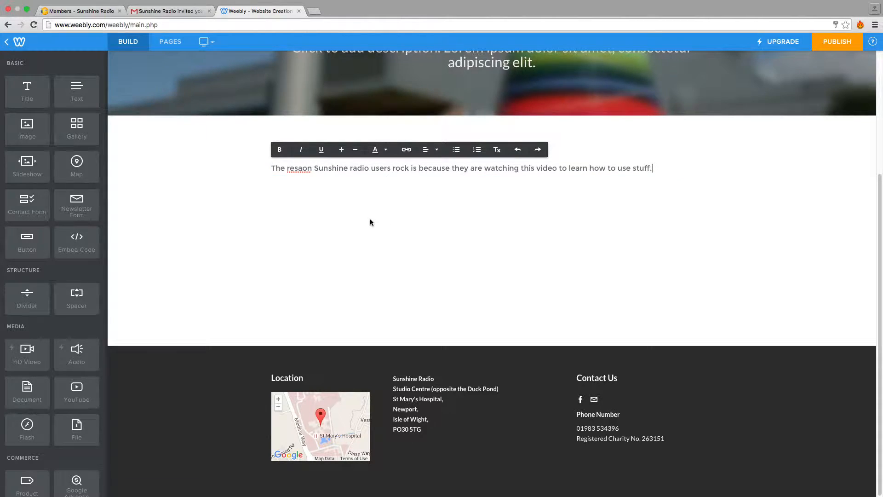
click(303, 169)
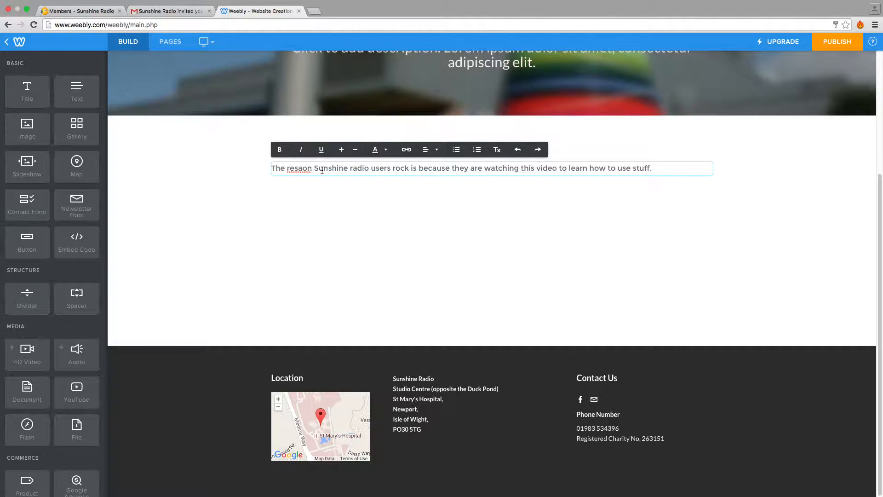
key(BackSpace)
key(BackSpace)
text(as)
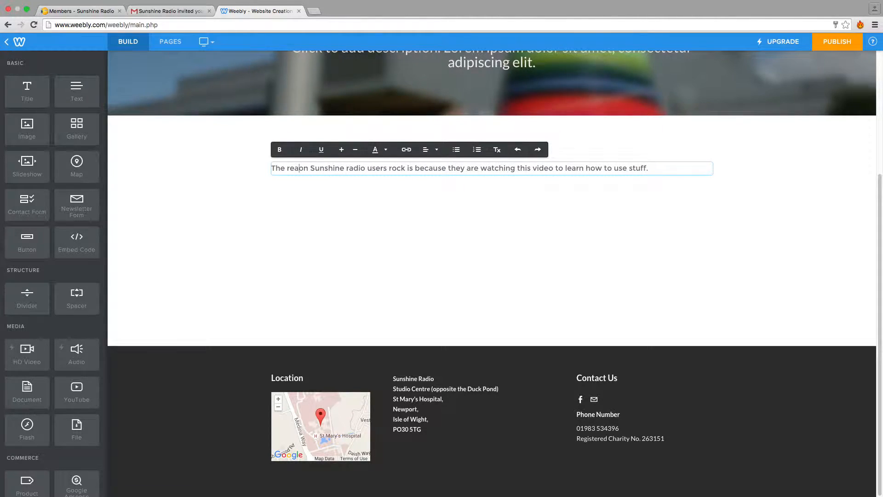
click(341, 224)
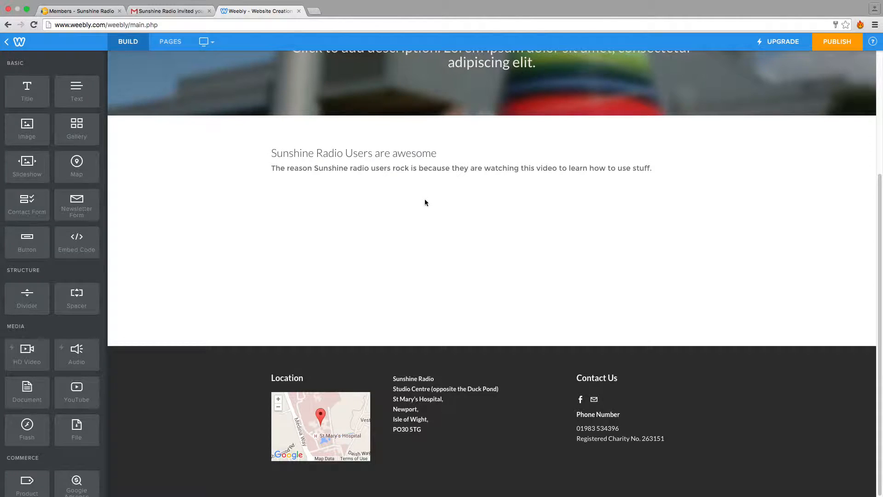
Add an Image element to the right of the paragraph, so the text and image sit in two columns.
scroll(456, 188, up, 3)
scroll(454, 199, down, 2)
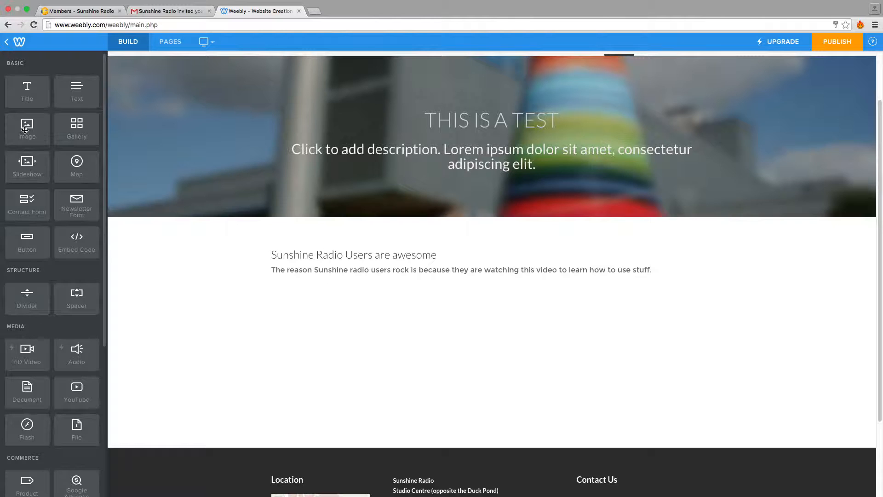
drag(27, 125, 437, 208)
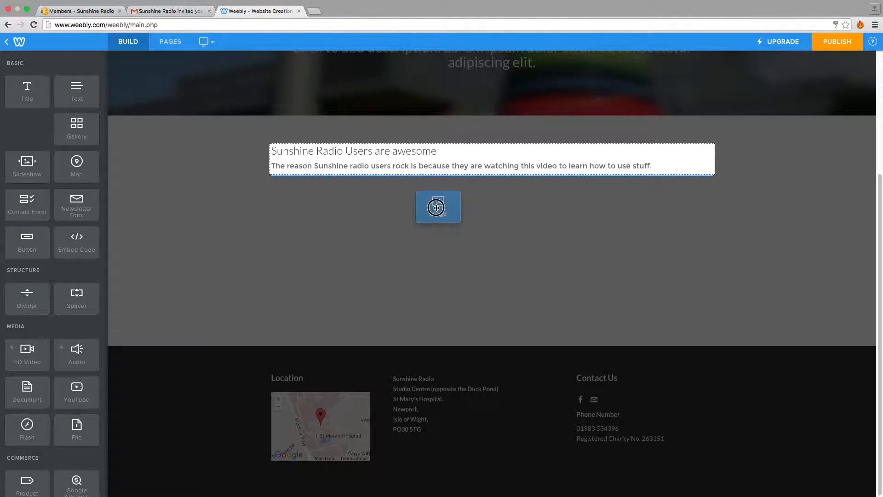
drag(437, 207, 718, 160)
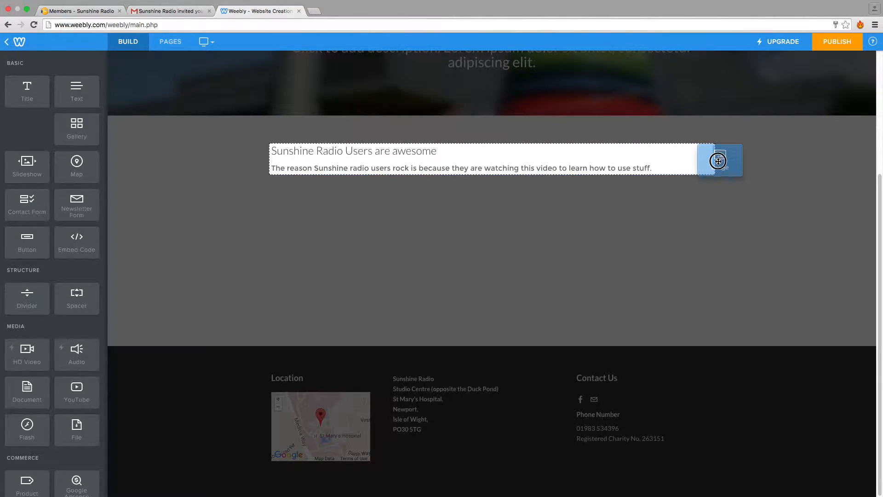
mouse_move(724, 168)
mouse_down()
mouse_move(741, 152)
mouse_move(741, 166)
mouse_move(366, 110)
mouse_move(380, 162)
mouse_move(260, 165)
mouse_move(244, 152)
mouse_move(261, 173)
mouse_move(730, 145)
mouse_move(723, 168)
mouse_move(719, 152)
mouse_up()
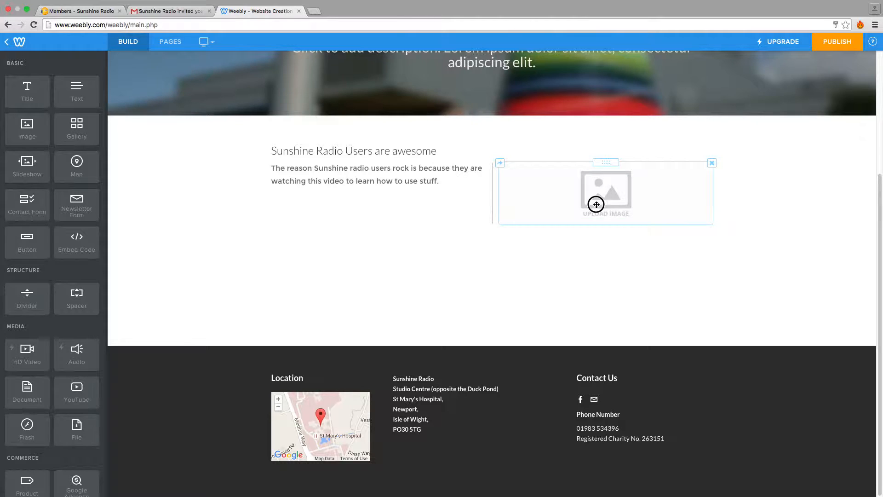
Upload the wedding photo ending in 127.jpg from the Desktop folder into the Image element, and widen the text column beside it.
click(619, 170)
scroll(622, 217, up, 3)
click(634, 307)
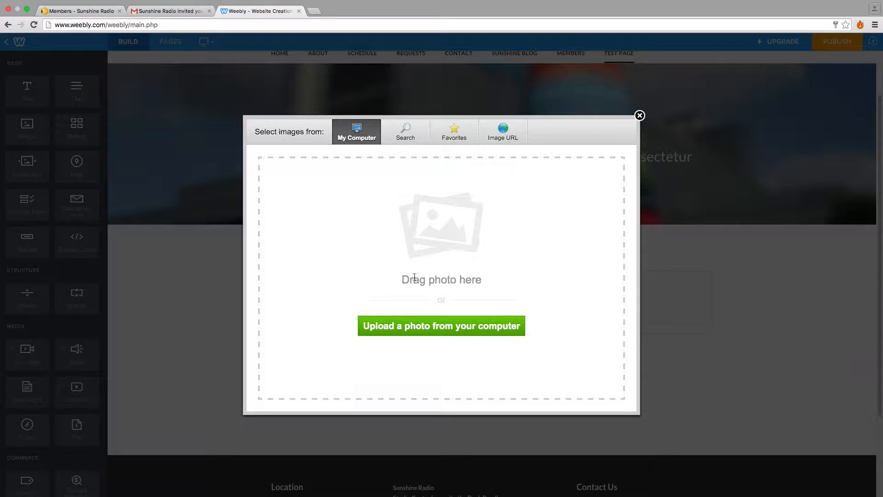
click(429, 328)
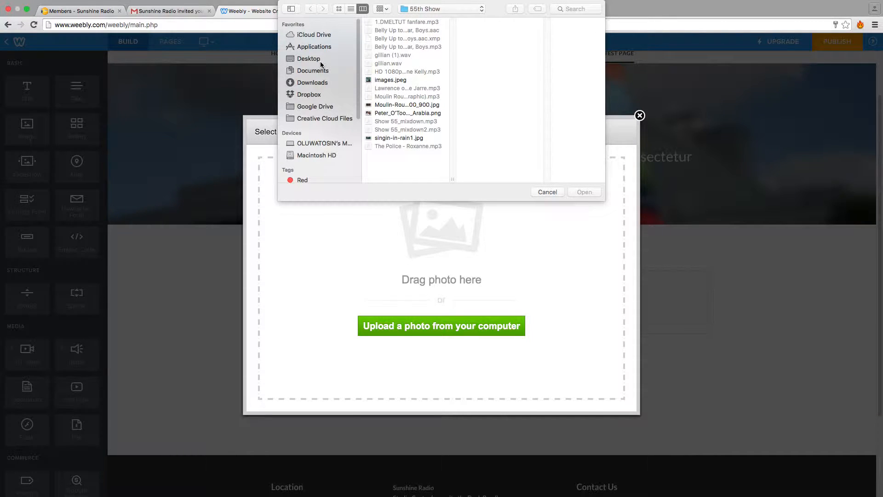
click(319, 62)
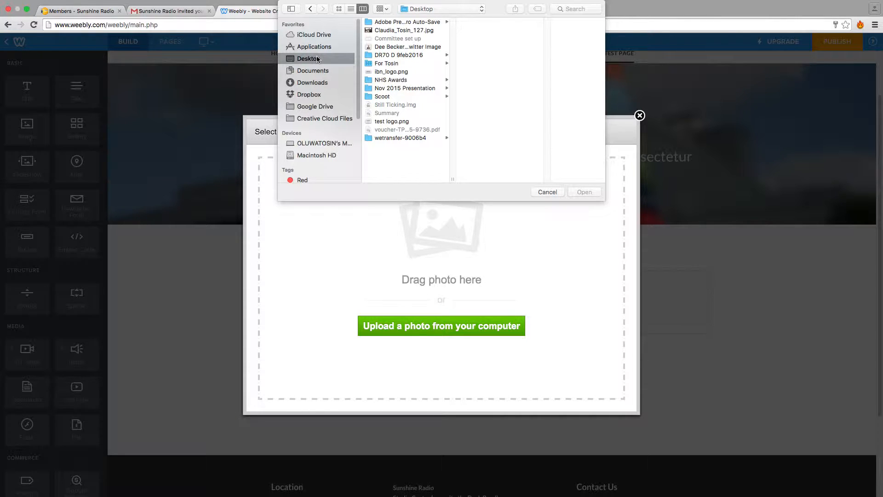
click(421, 30)
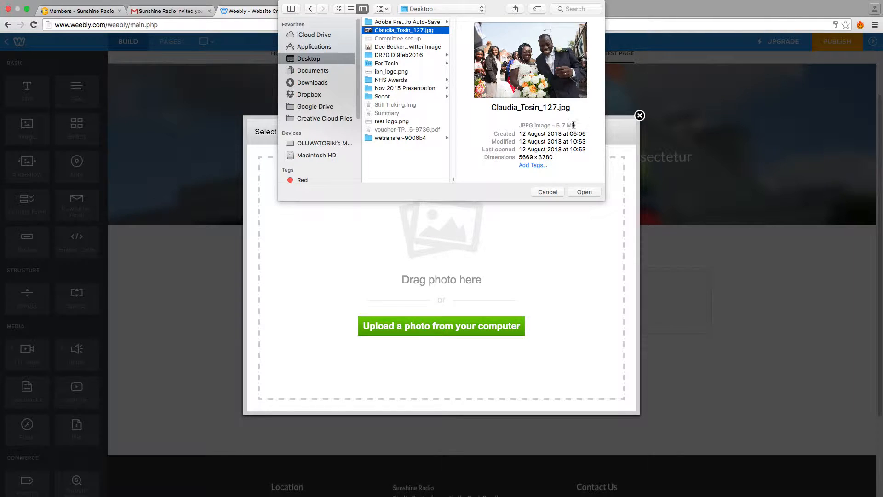
click(584, 191)
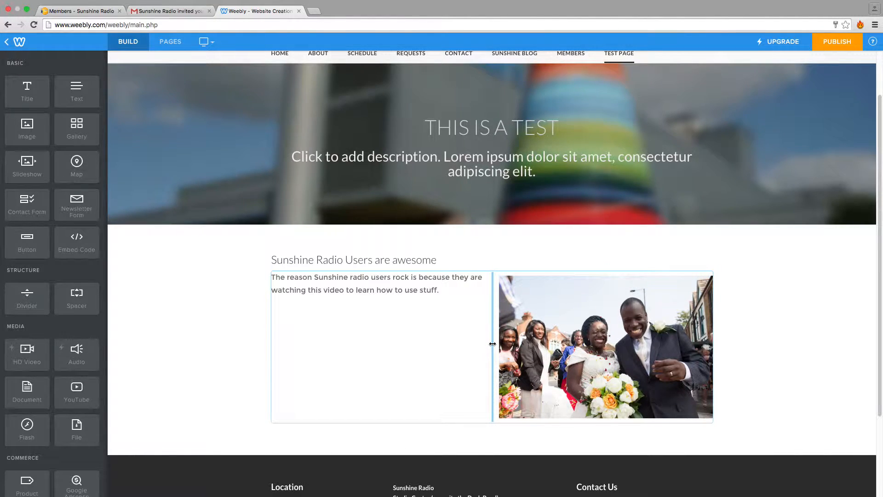
drag(492, 343, 581, 334)
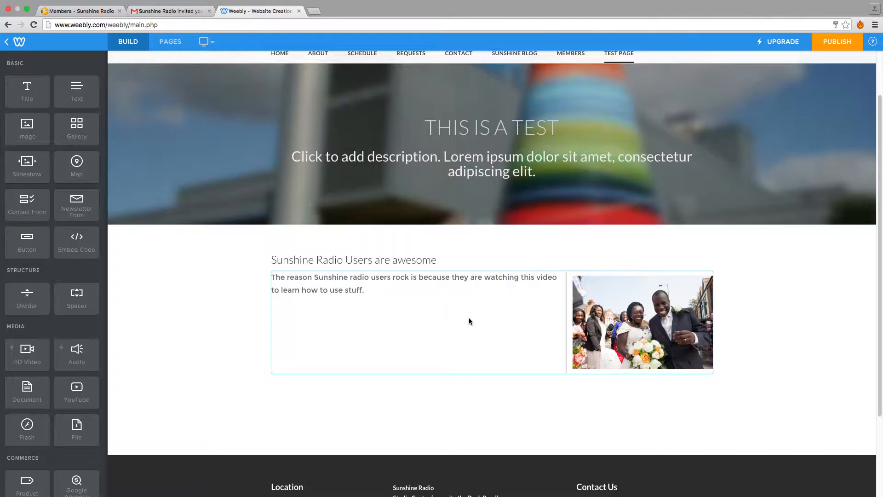
Replace the header background with the wedding photo ending in 127.jpg, uploaded from the Desktop, and save the header image.
scroll(469, 322, up, 2)
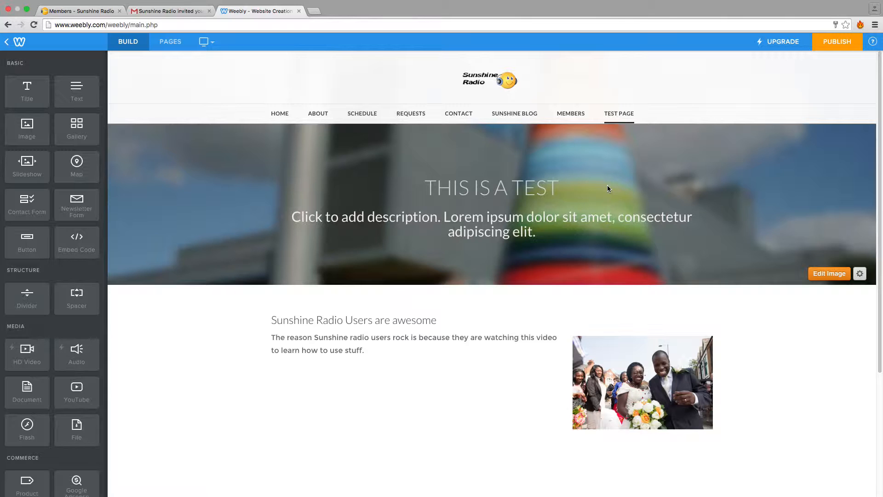
click(829, 273)
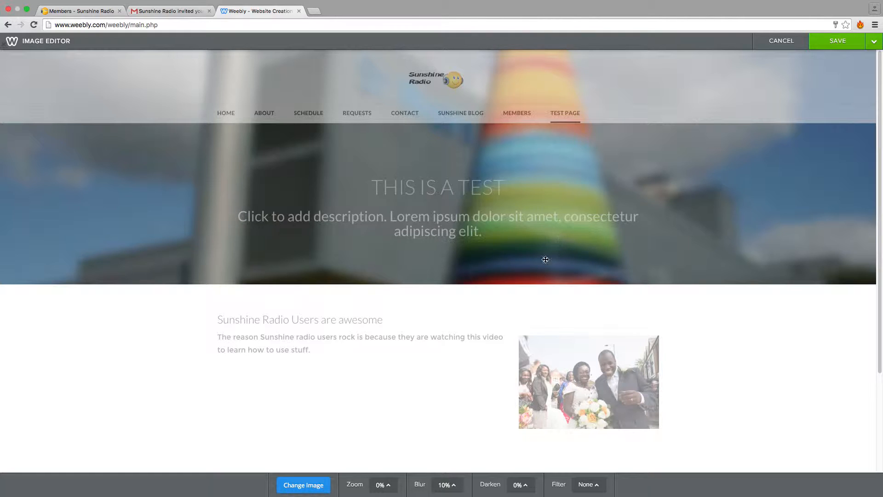
click(305, 481)
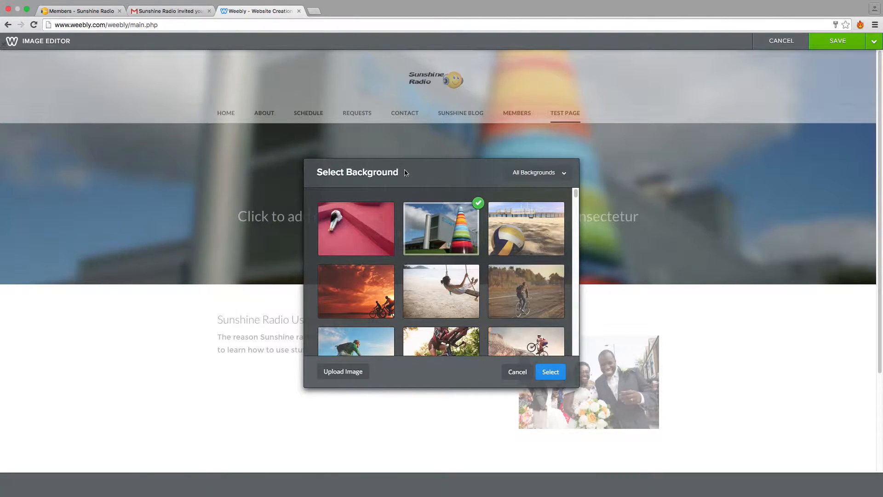
scroll(408, 278, down, 10)
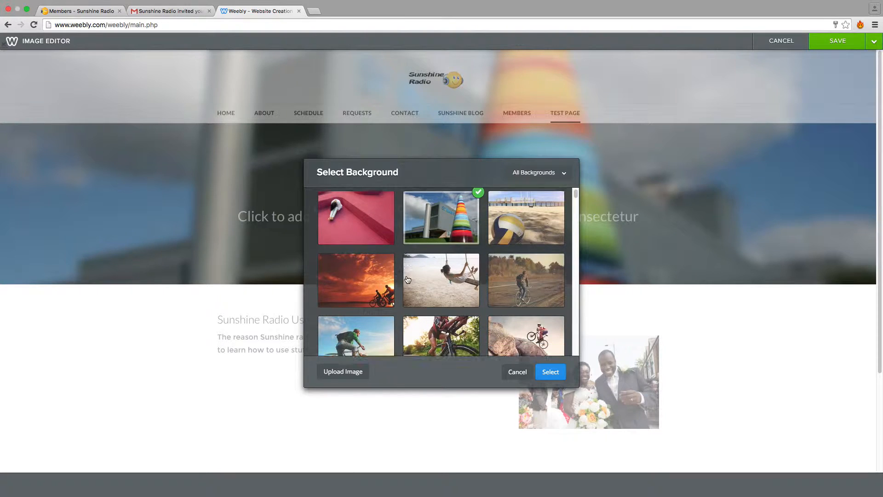
scroll(412, 285, down, 15)
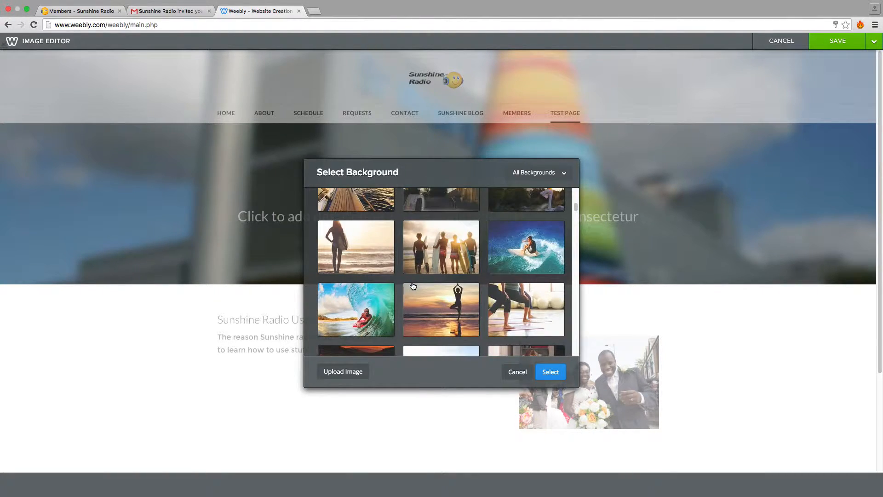
scroll(415, 285, down, 15)
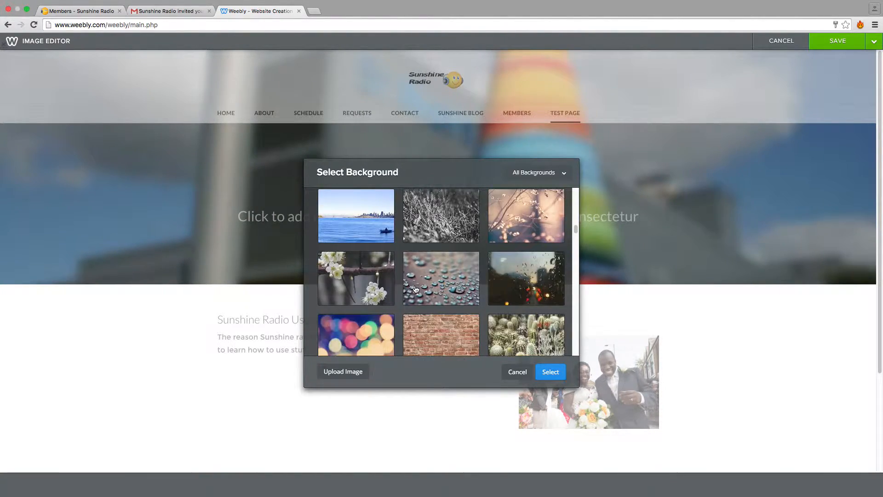
scroll(416, 290, down, 5)
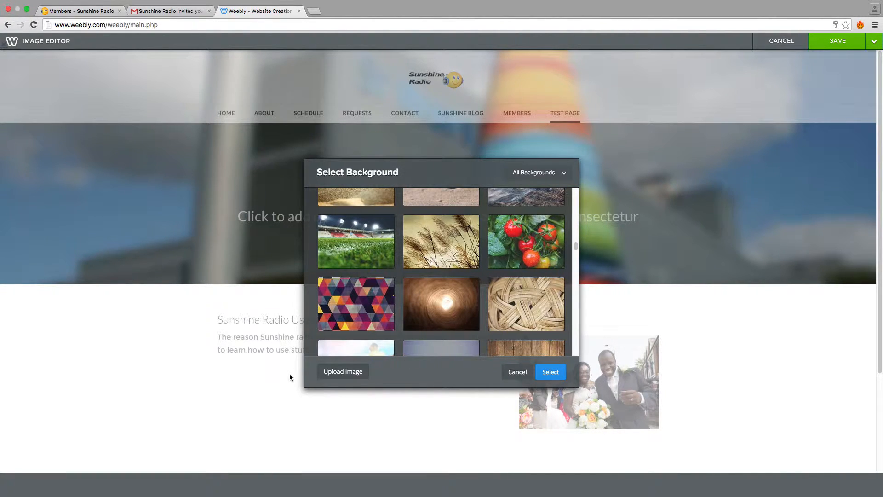
click(344, 372)
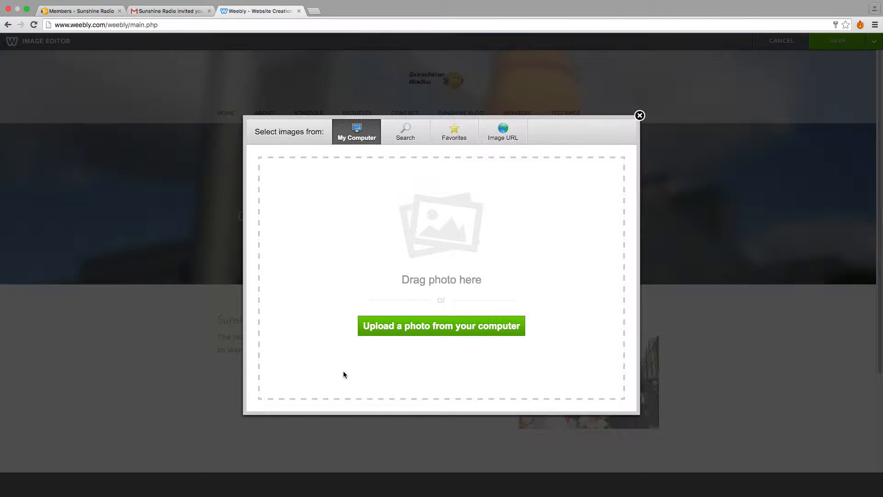
click(407, 332)
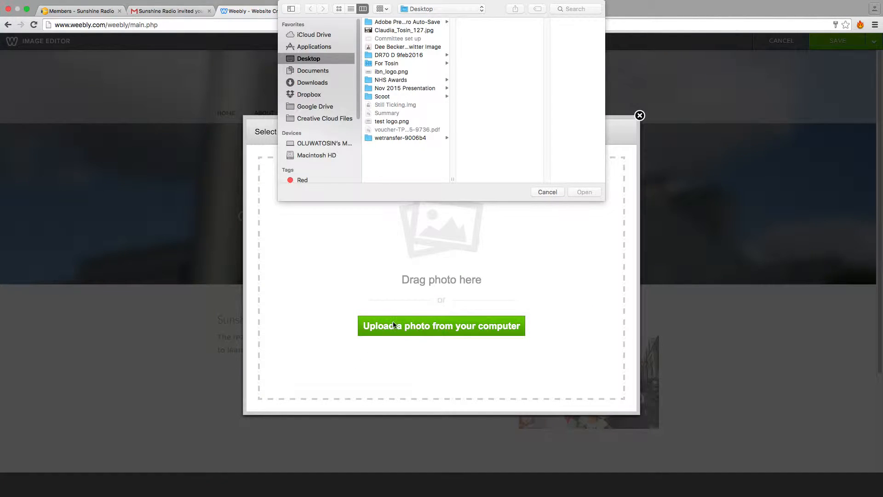
click(406, 31)
click(585, 194)
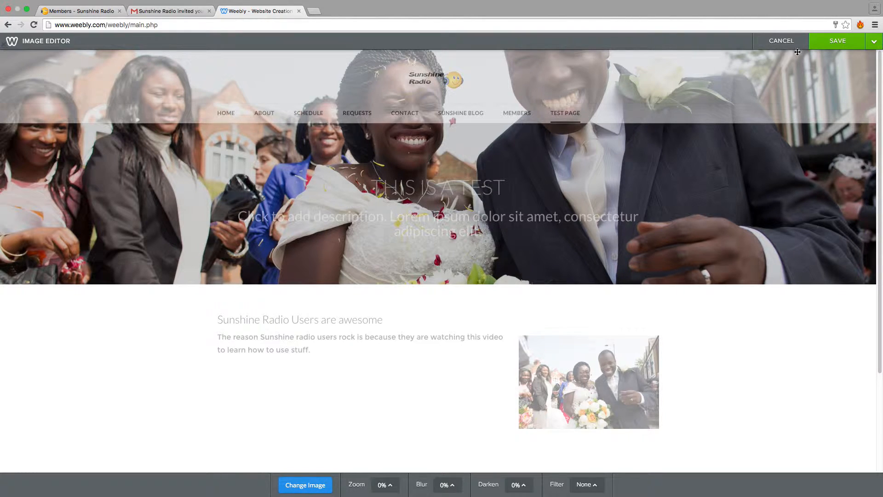
click(840, 42)
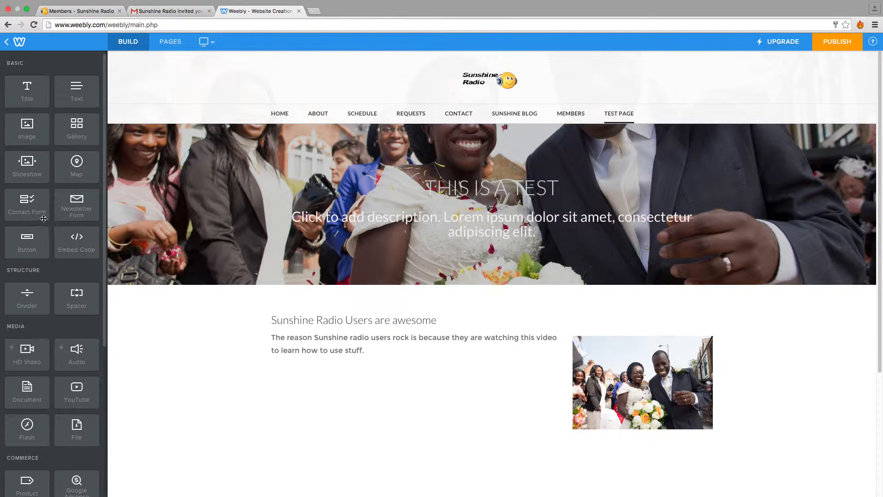
Add a YouTube element beneath the paragraph in the text column and open its video settings.
scroll(40, 236, down, 3)
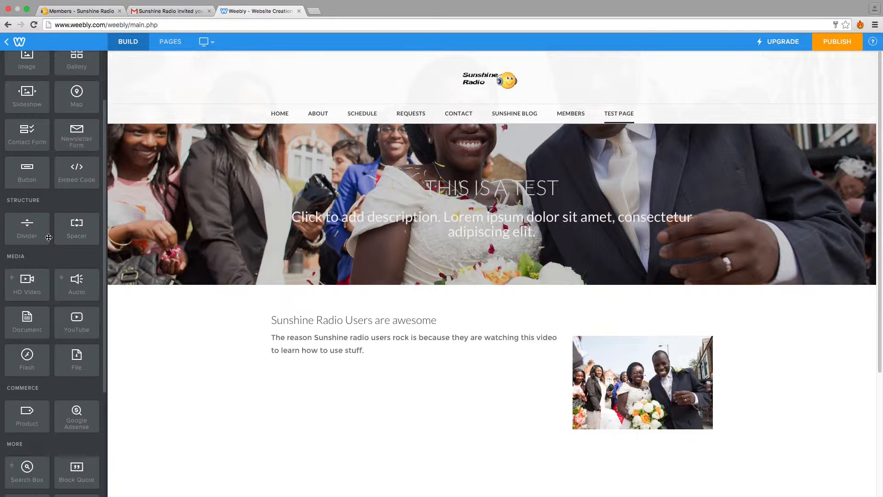
scroll(49, 239, down, 1)
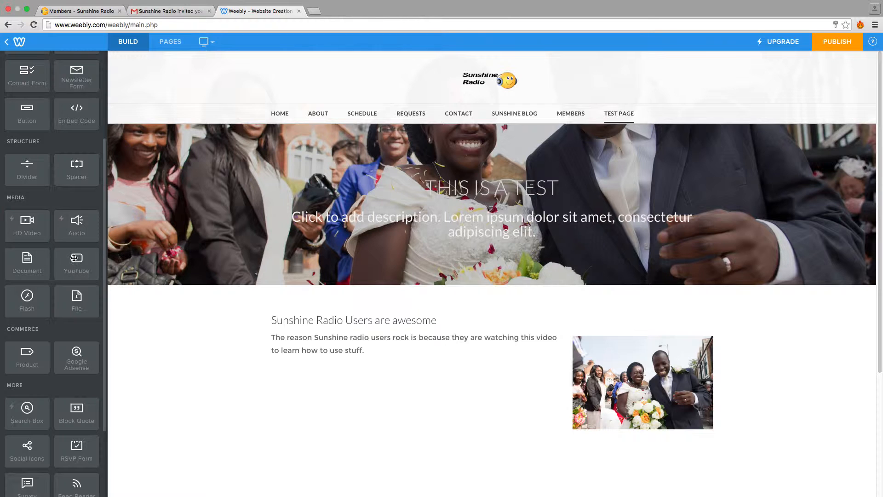
drag(75, 260, 360, 370)
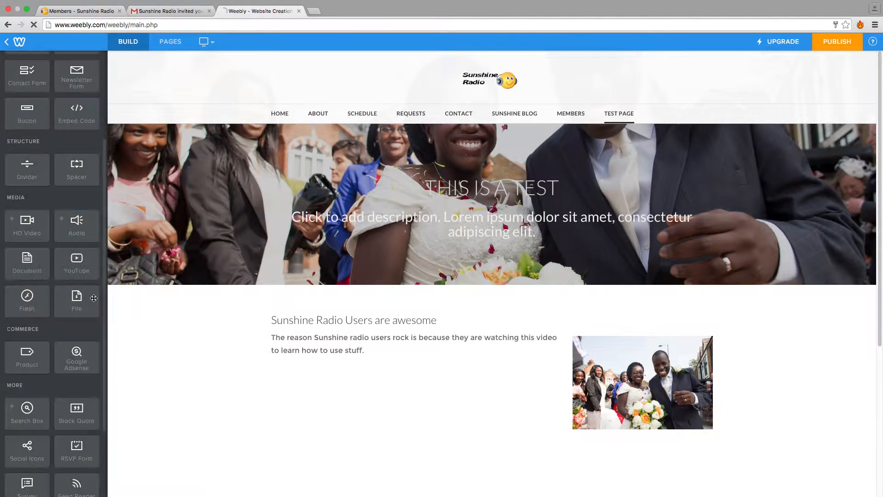
scroll(353, 331, down, 3)
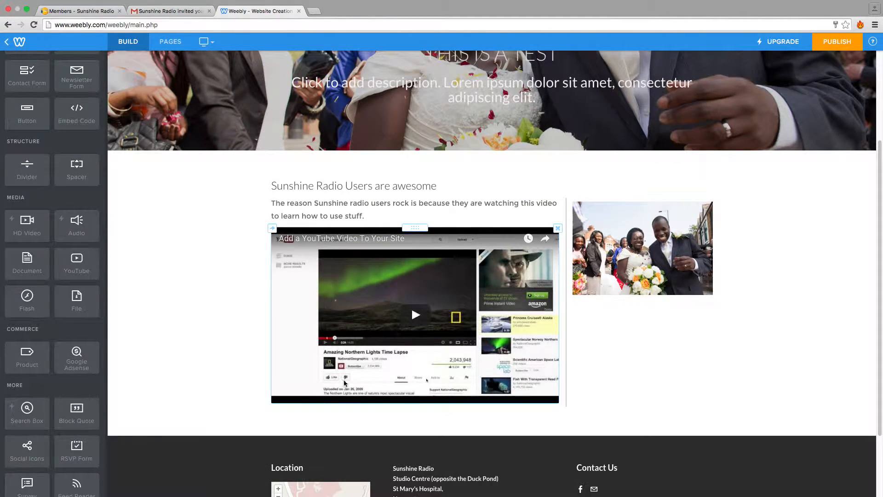
click(287, 345)
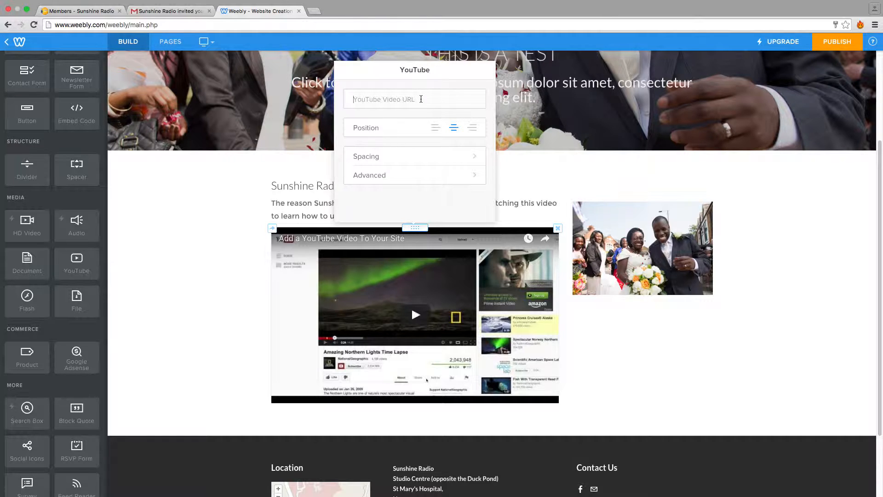
key(super+v)
key(BackSpace)
key(BackSpace)
key(BackSpace)
key(BackSpace)
key(BackSpace)
key(BackSpace)
key(BackSpace)
key(BackSpace)
key(BackSpace)
key(BackSpace)
key(BackSpace)
key(BackSpace)
key(BackSpace)
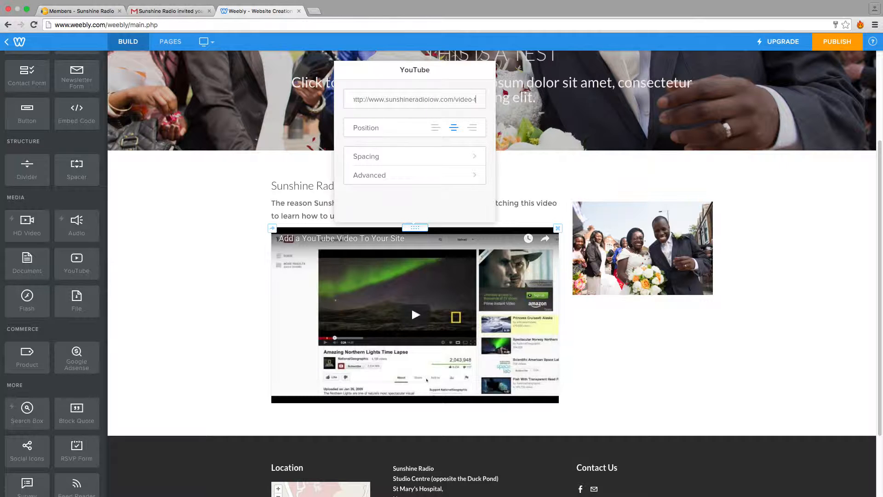
triple_click(420, 100)
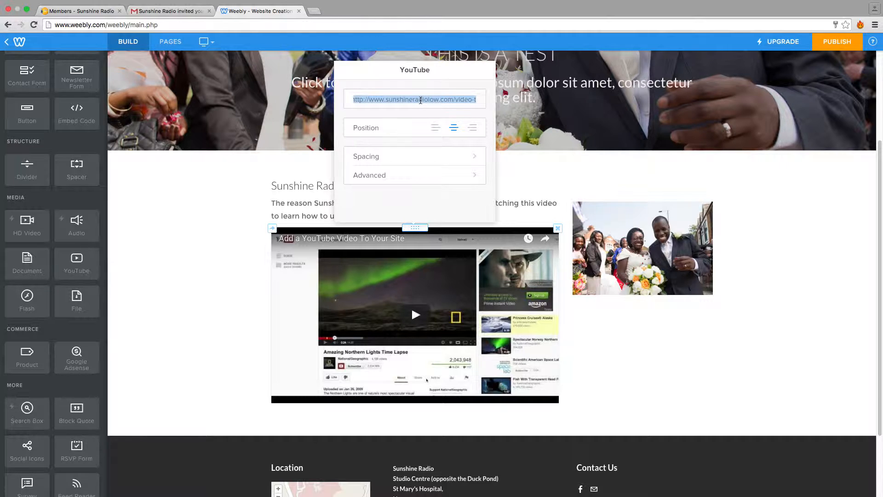
key(BackSpace)
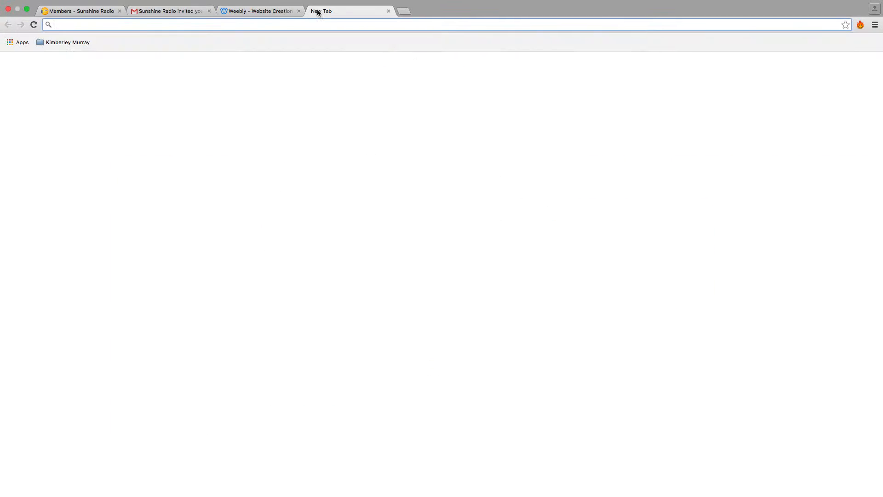
Open youtube.com in a new browser tab, open the first Judy Garland "The Man That Got Away" video, and pause it.
click(314, 11)
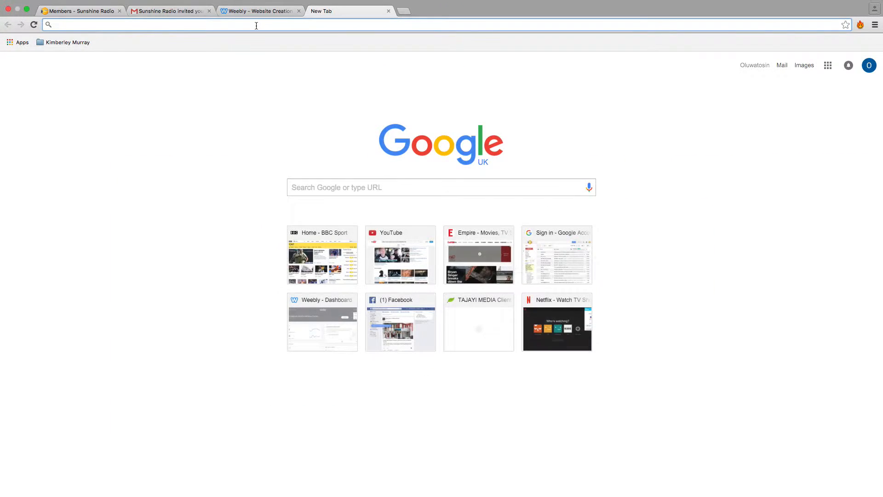
text(youtube)
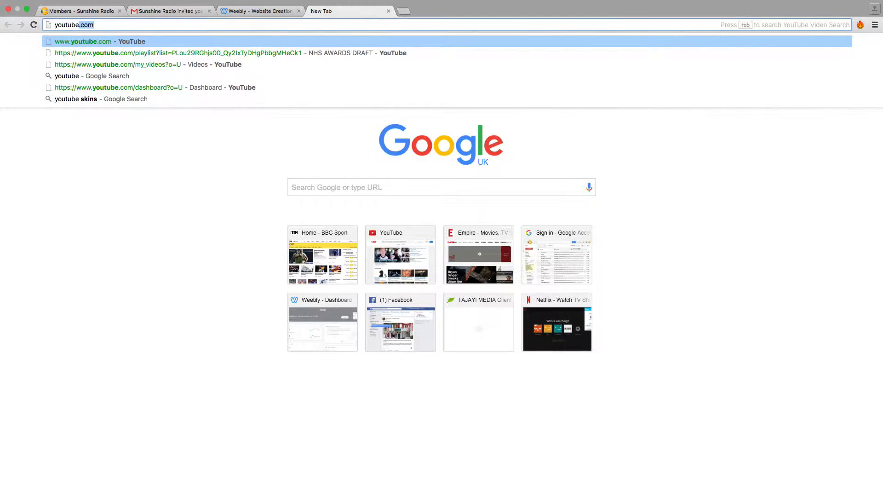
text(.com)
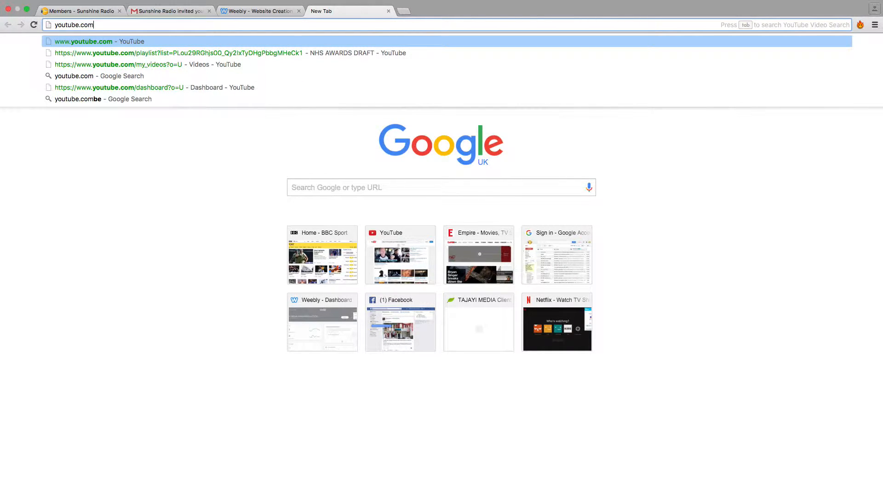
key(Return)
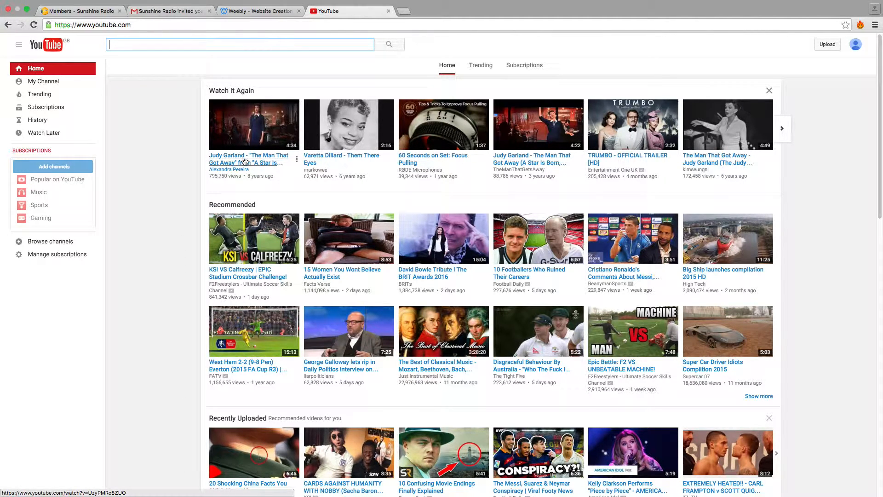
click(246, 161)
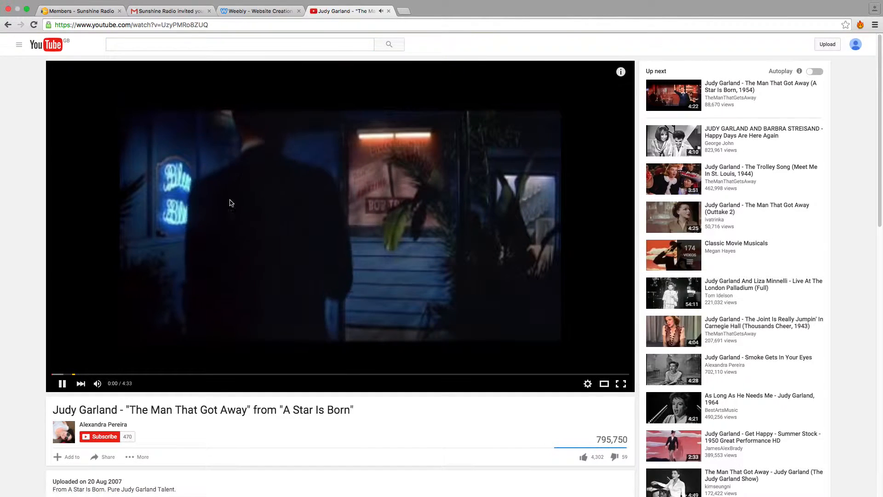
click(62, 383)
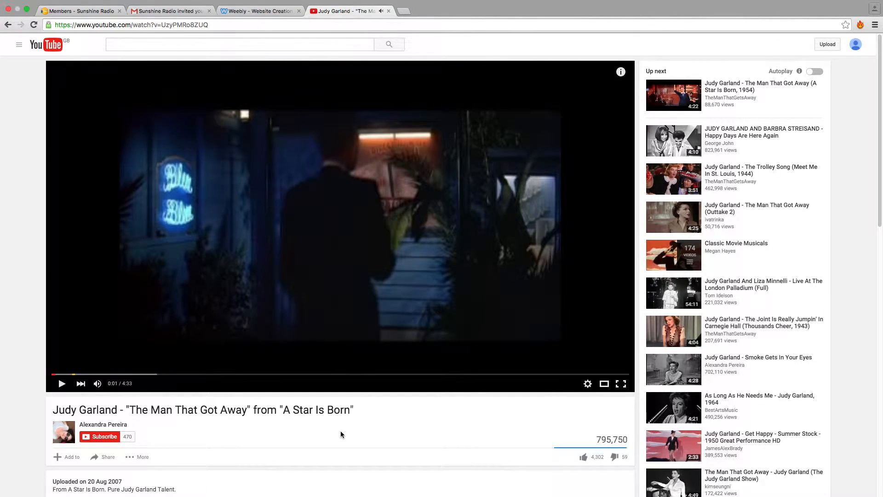
Open the sharing options beneath the paused Judy Garland video to show its share link.
scroll(340, 431, down, 3)
scroll(345, 437, down, 3)
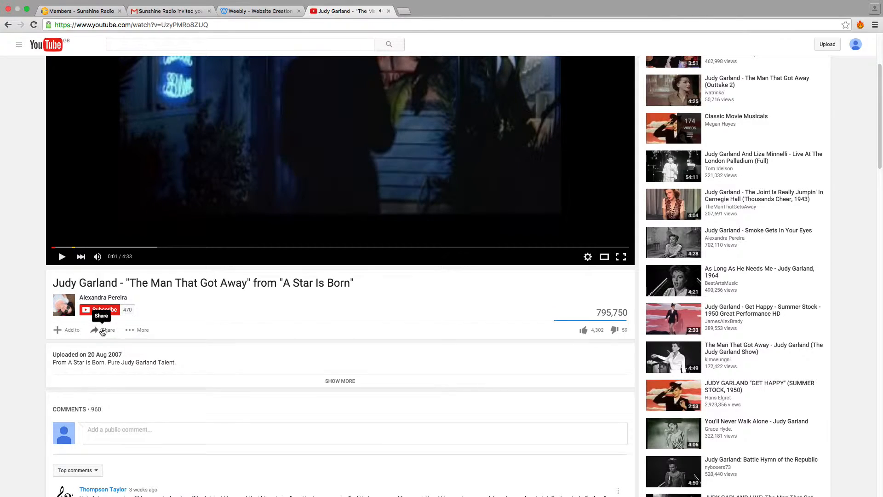
click(108, 331)
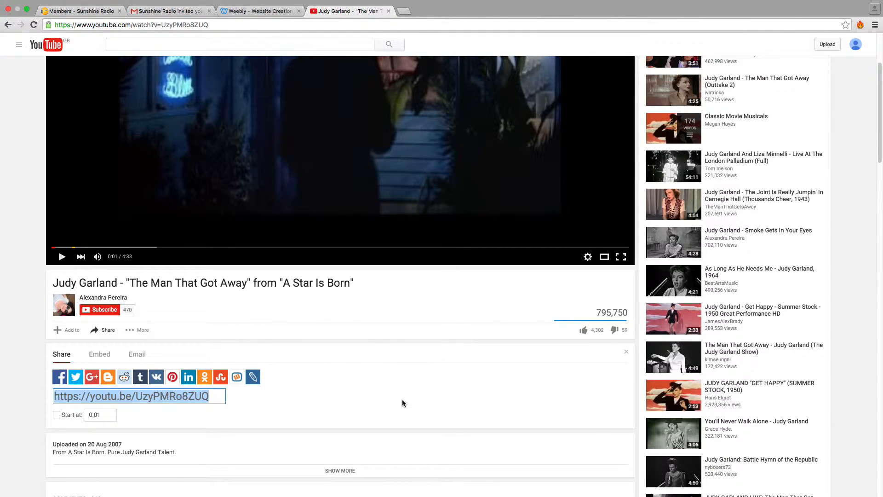
click(244, 397)
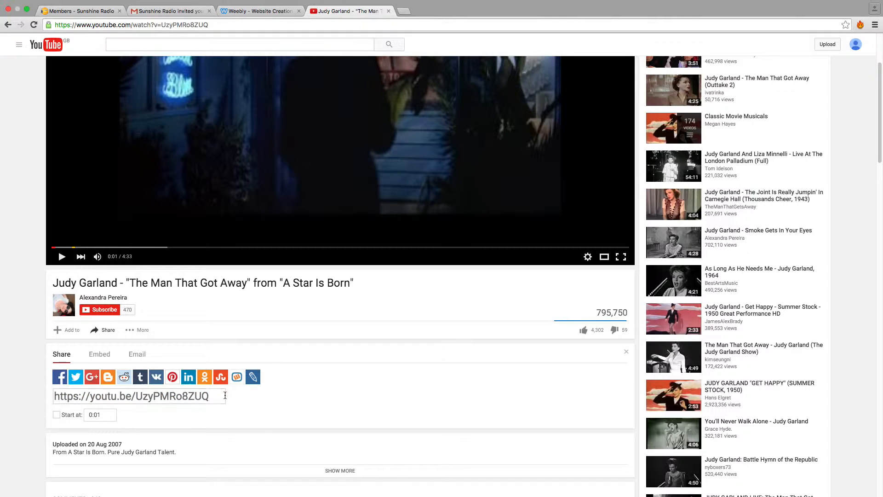
scroll(276, 232, up, 3)
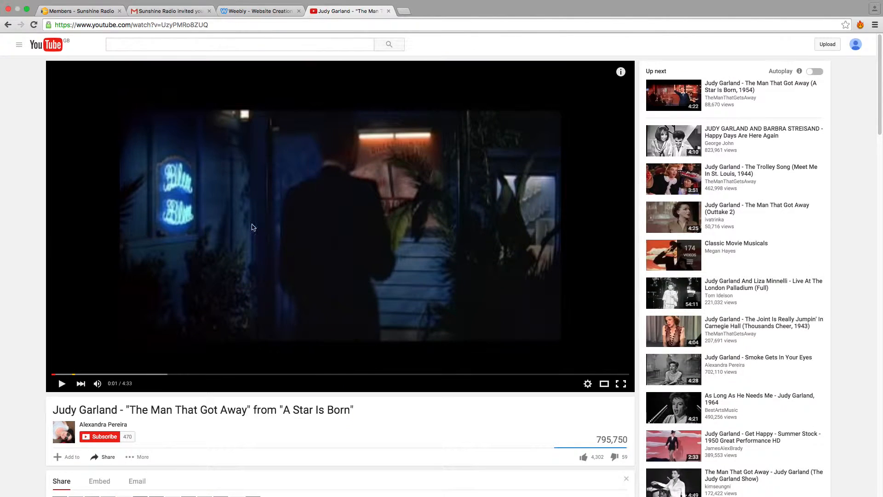
scroll(184, 364, down, 1)
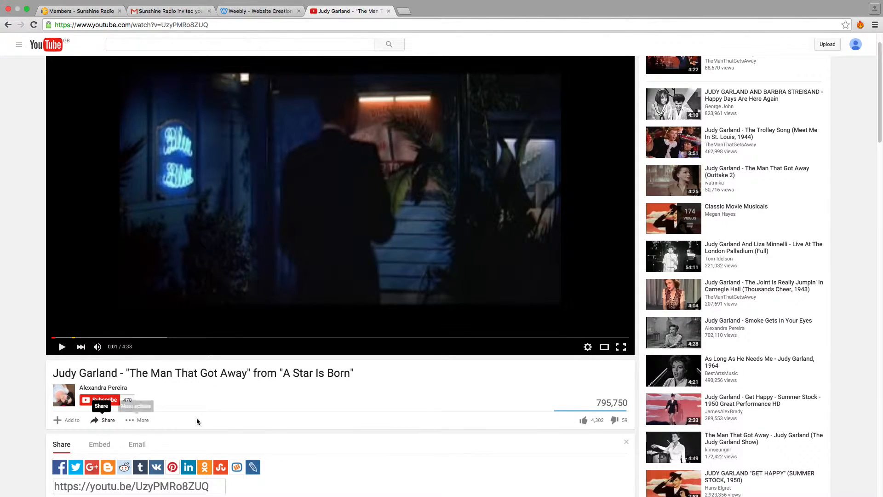
scroll(207, 414, down, 3)
click(102, 317)
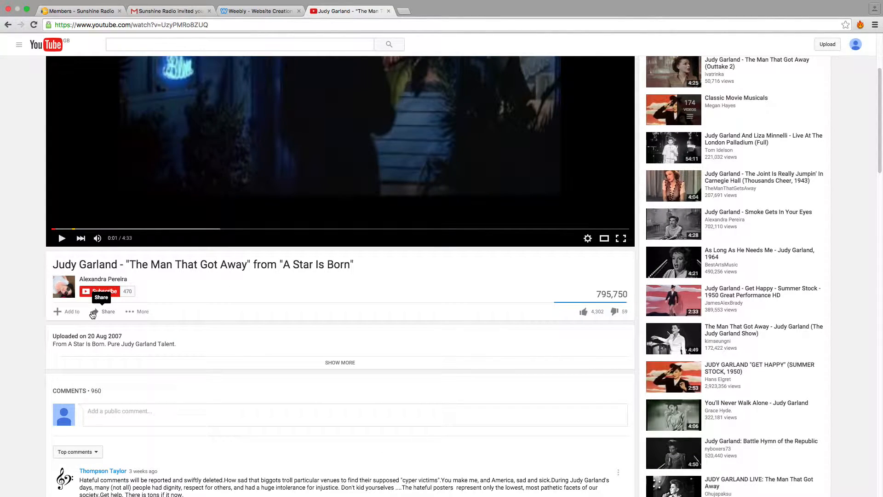
click(98, 316)
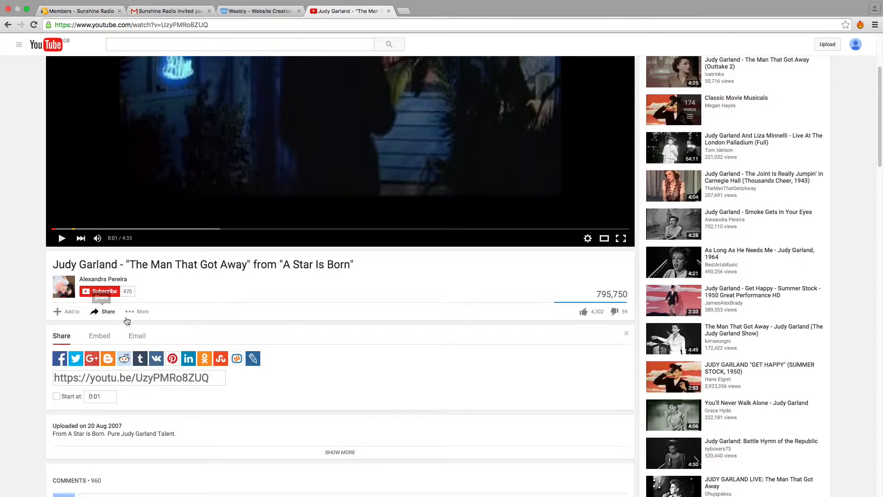
click(217, 381)
click(53, 365)
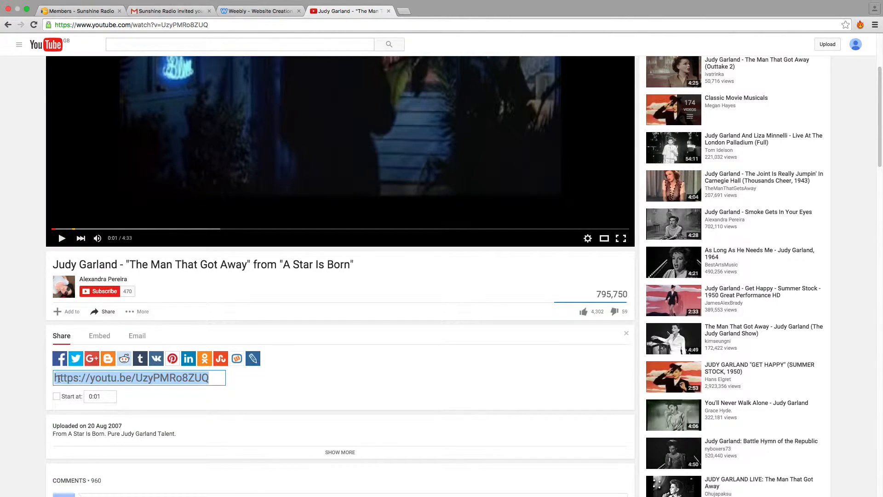
click(254, 12)
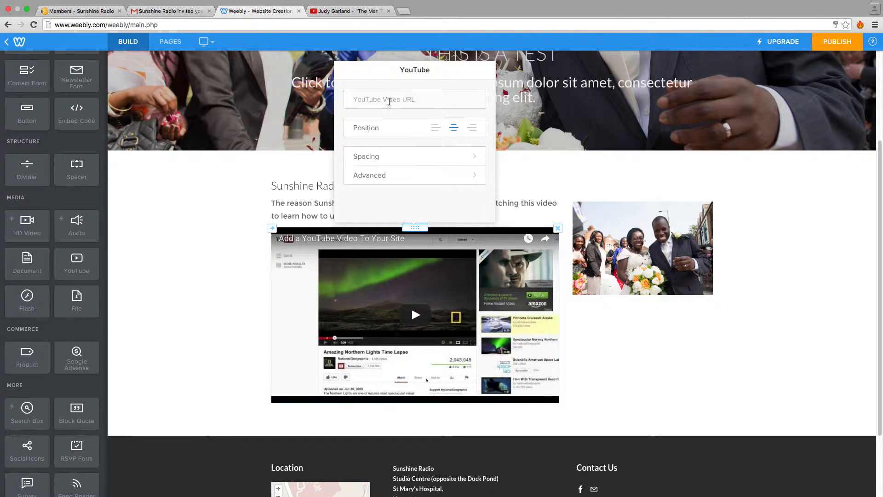
right_click(390, 101)
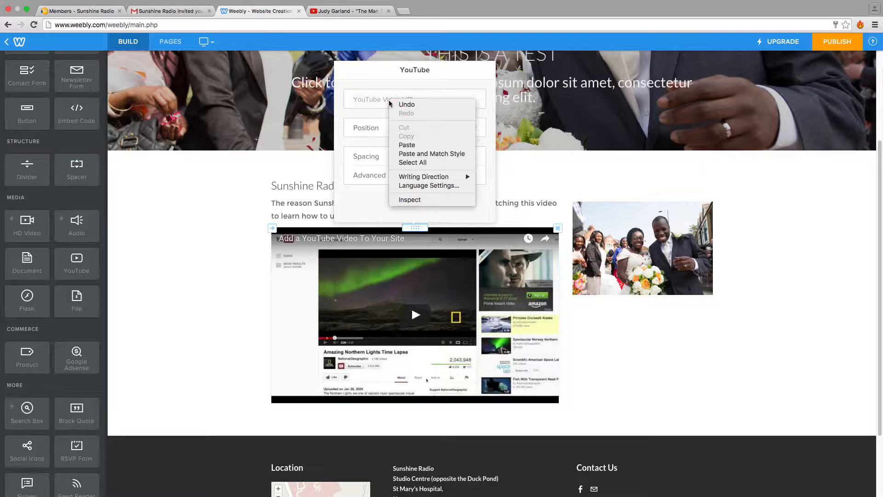
click(432, 144)
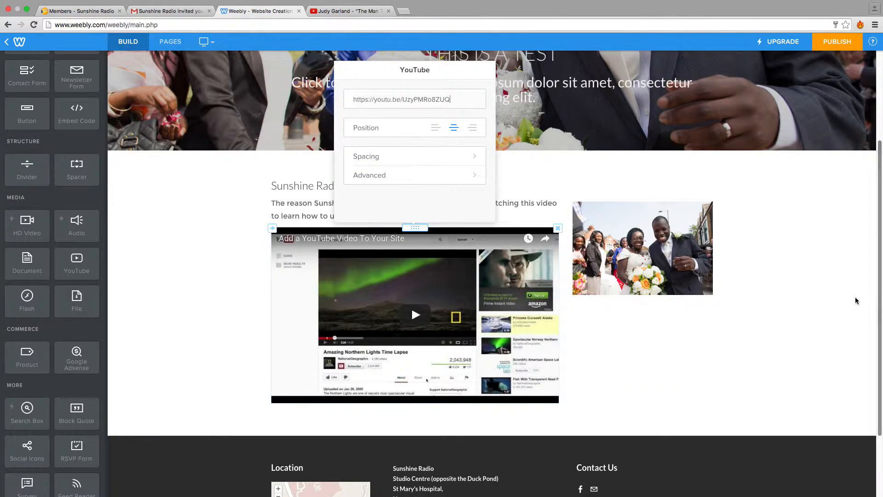
click(836, 293)
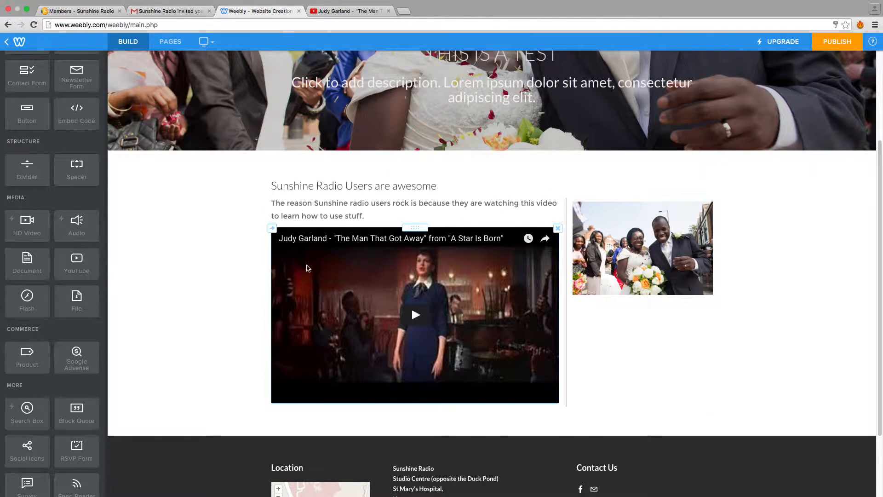
Publish the website with the finished test page and dismiss the publication notice.
scroll(309, 268, up, 2)
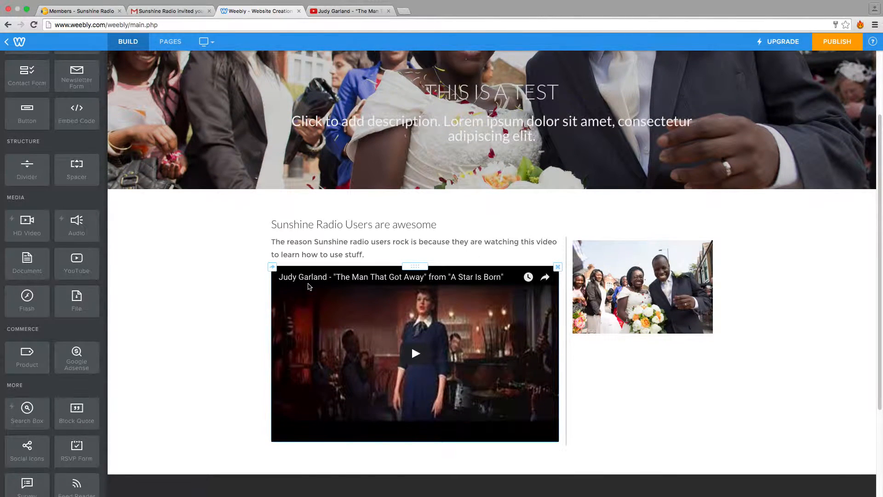
scroll(309, 287, up, 2)
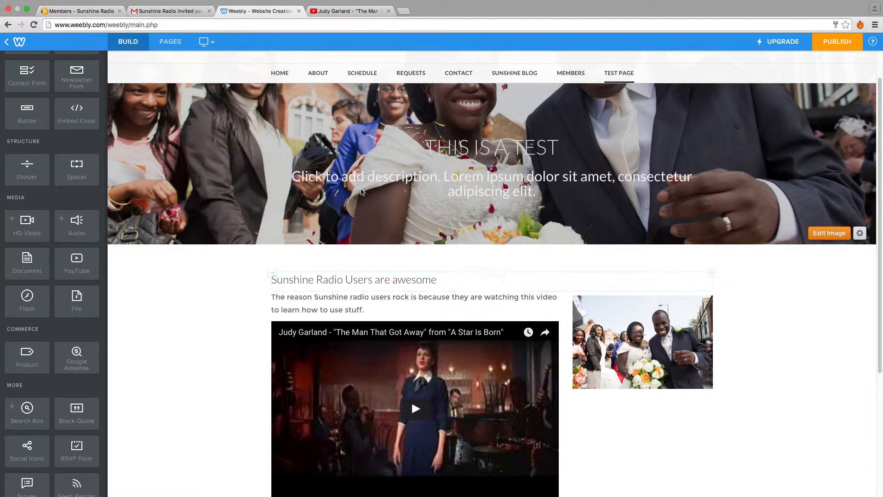
click(837, 42)
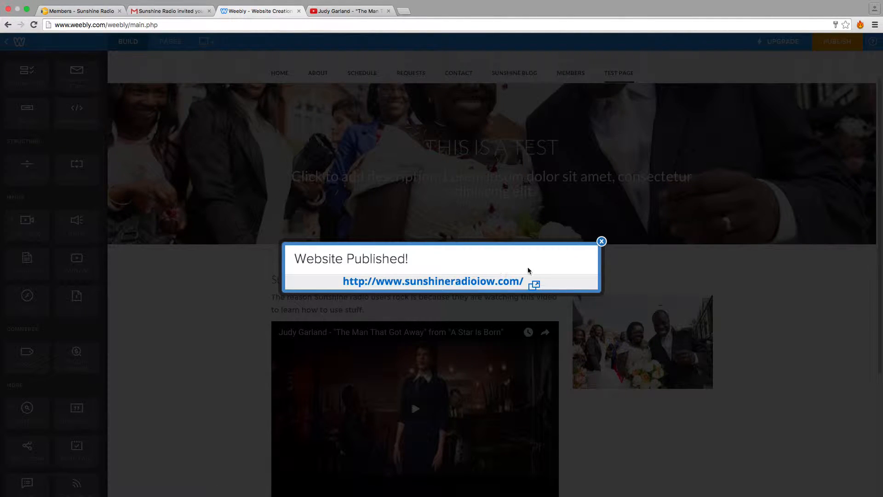
click(603, 241)
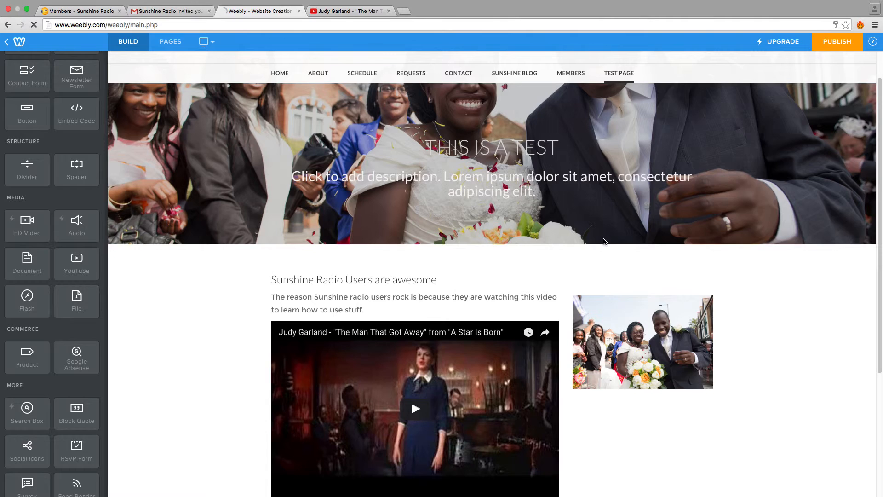
Reload the live Sunshine Radio members page, open the site's Test Page, and examine its published header, text, image and video.
click(79, 12)
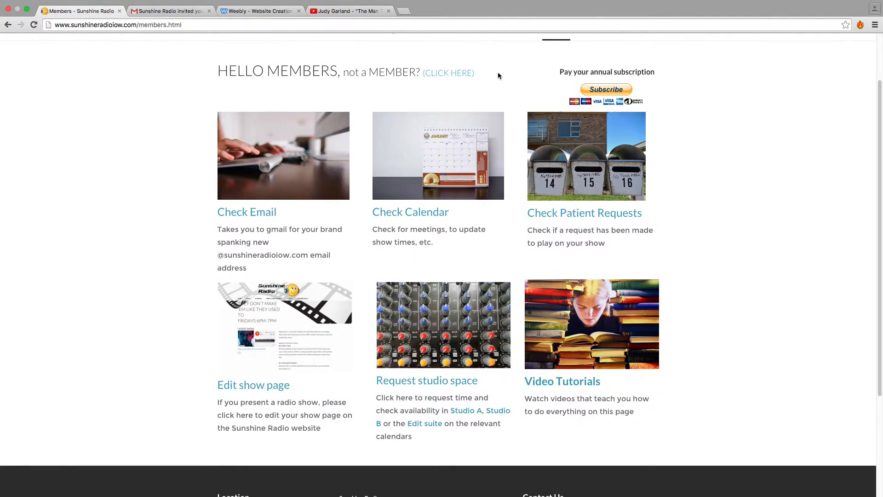
scroll(432, 83, up, 2)
click(34, 24)
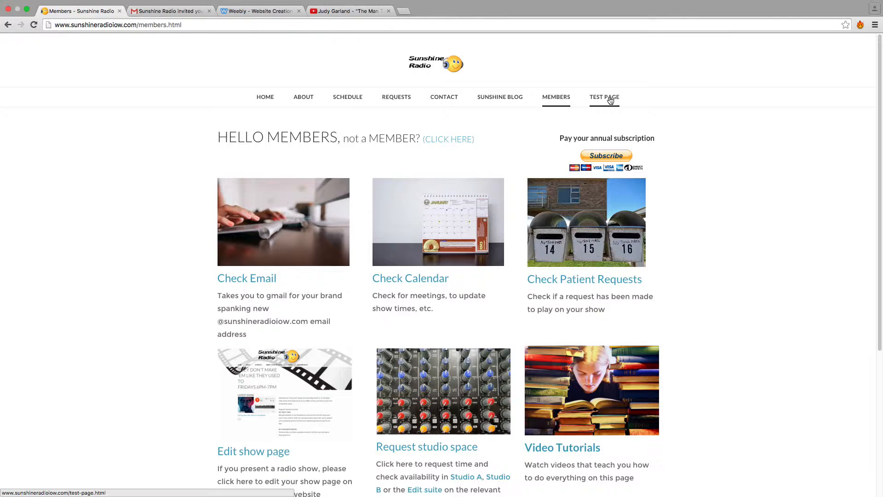
click(610, 100)
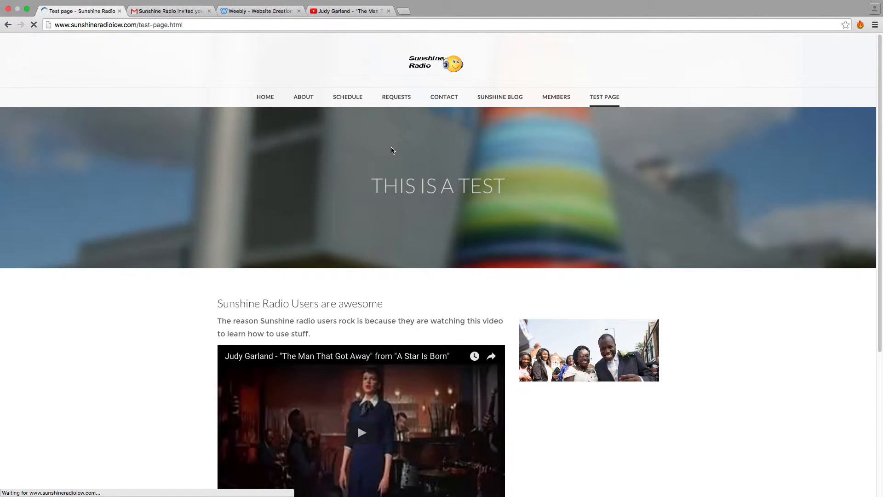
scroll(167, 307, down, 5)
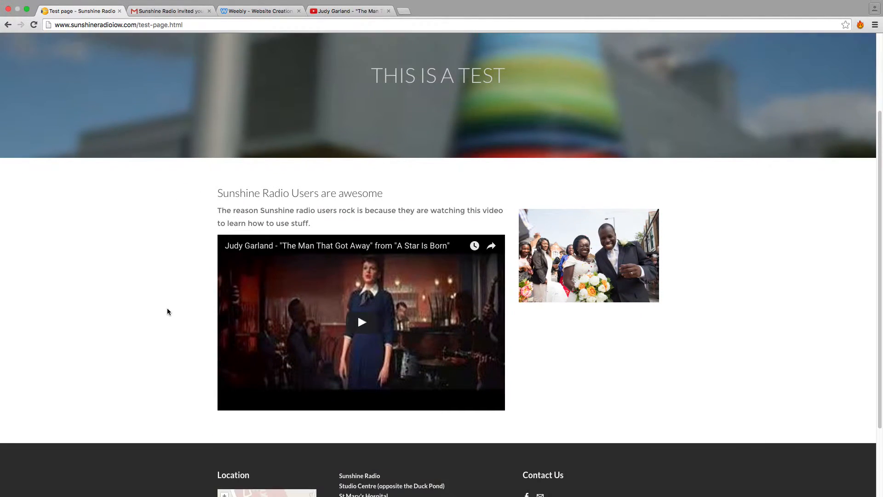
scroll(167, 308, up, 3)
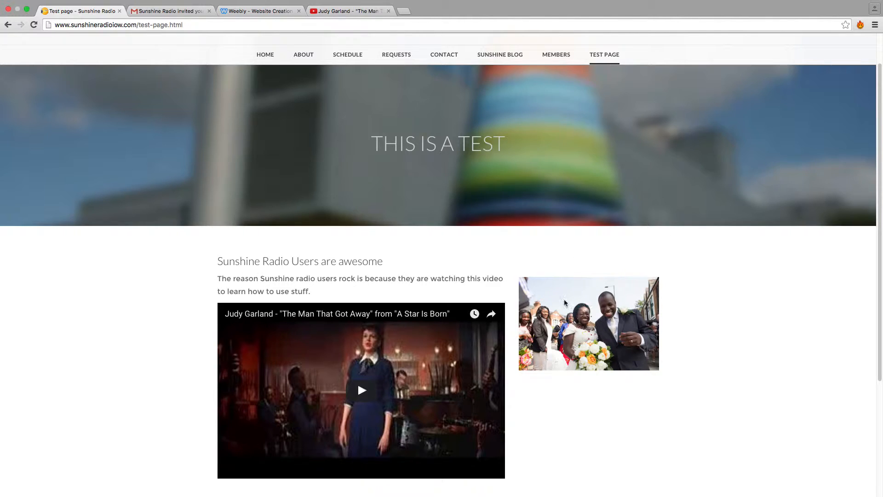
Play the embedded Judy Garland video on the live page, skip to about 0:47, close the advert, and pause playback.
scroll(498, 237, down, 1)
scroll(498, 240, down, 3)
click(355, 310)
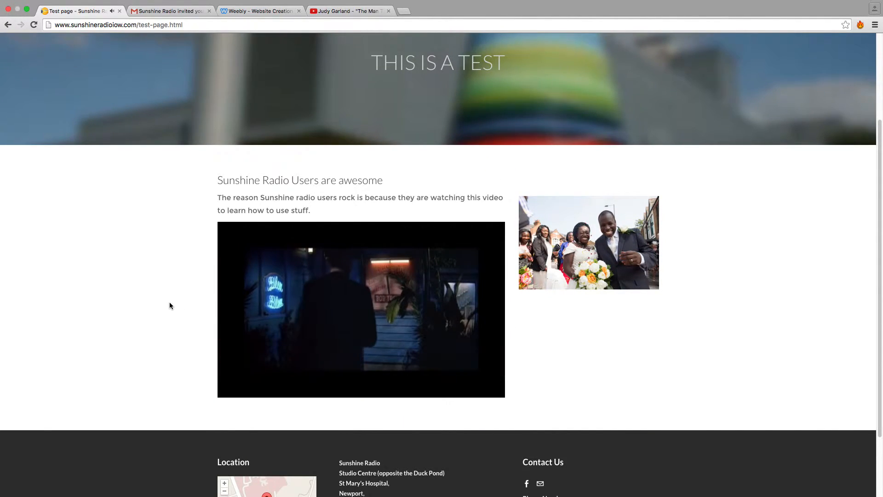
mouse_move(378, 313)
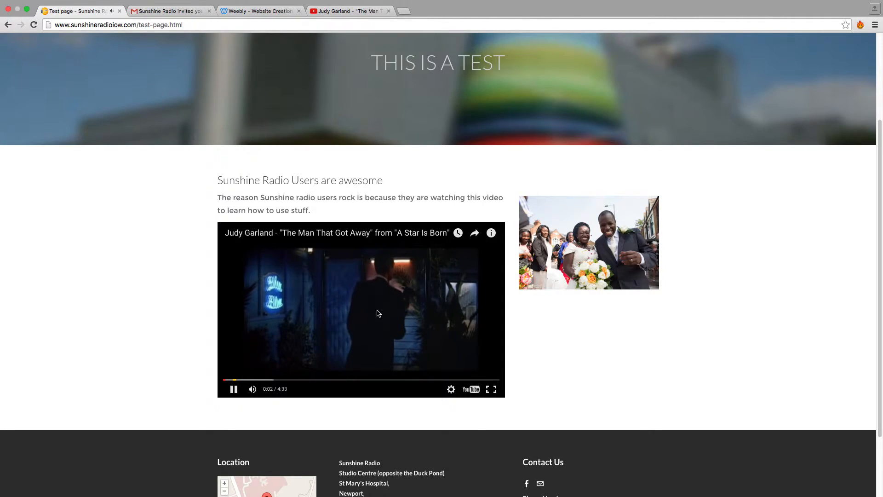
click(270, 380)
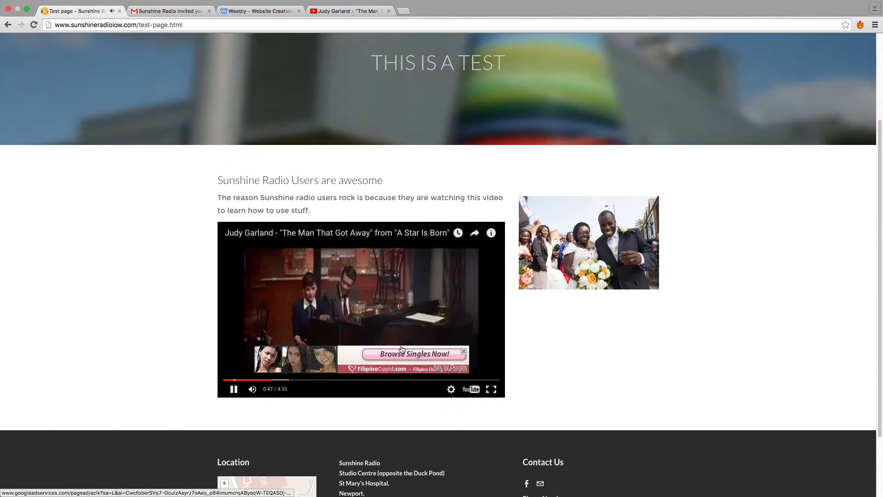
click(465, 353)
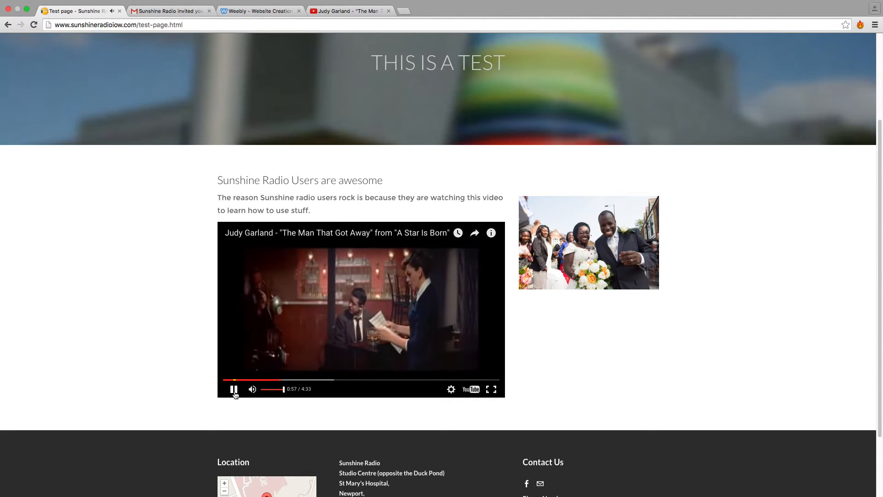
click(234, 391)
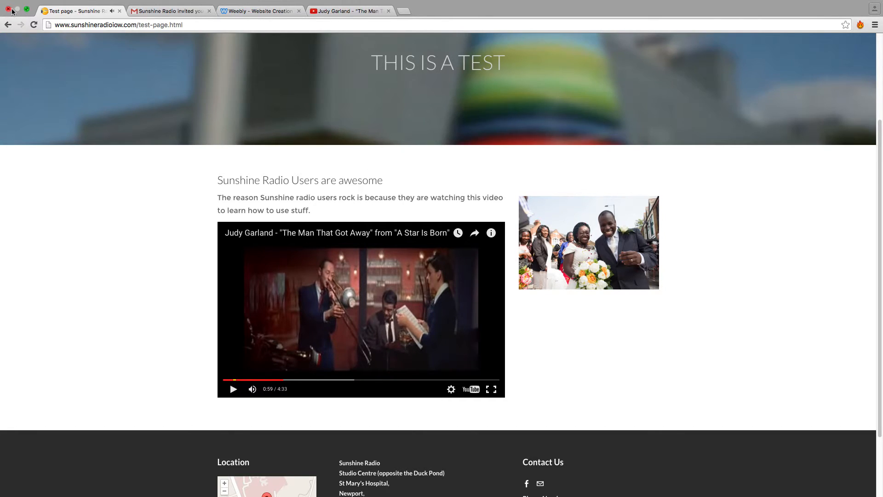